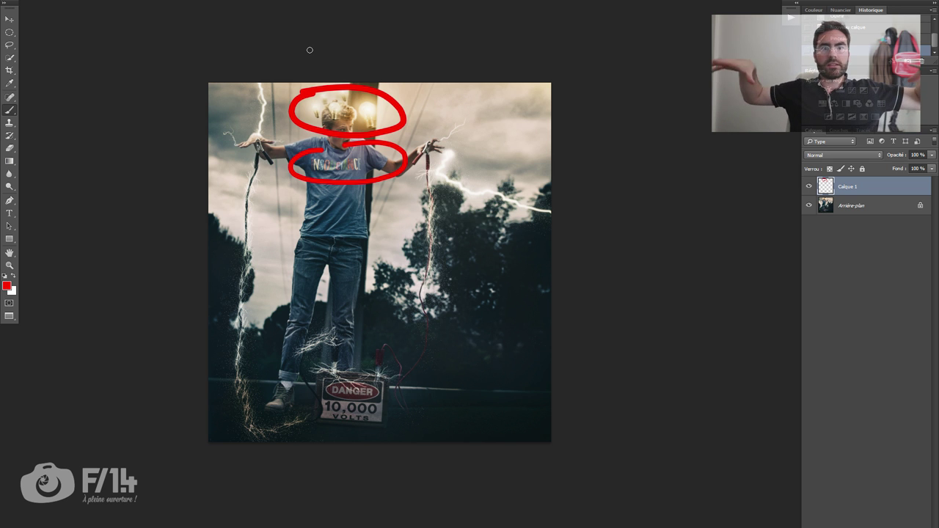
Clear the old red marks and mark the boy's torso and thighs, hands, head, danger sign and left cable in red
key("Delete")
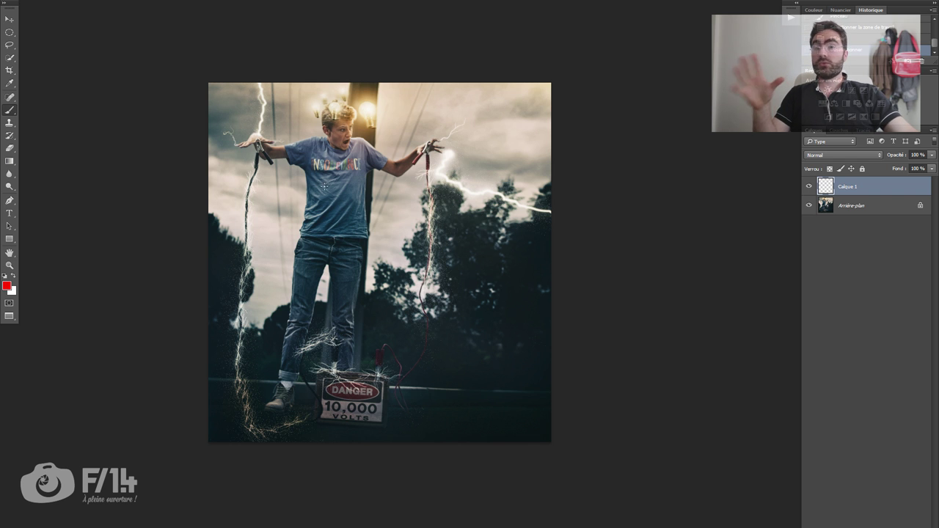
mouse_move(361, 174)
left_mouse_down()
mouse_move(295, 188)
mouse_move(298, 179)
mouse_move(252, 215)
left_mouse_up()
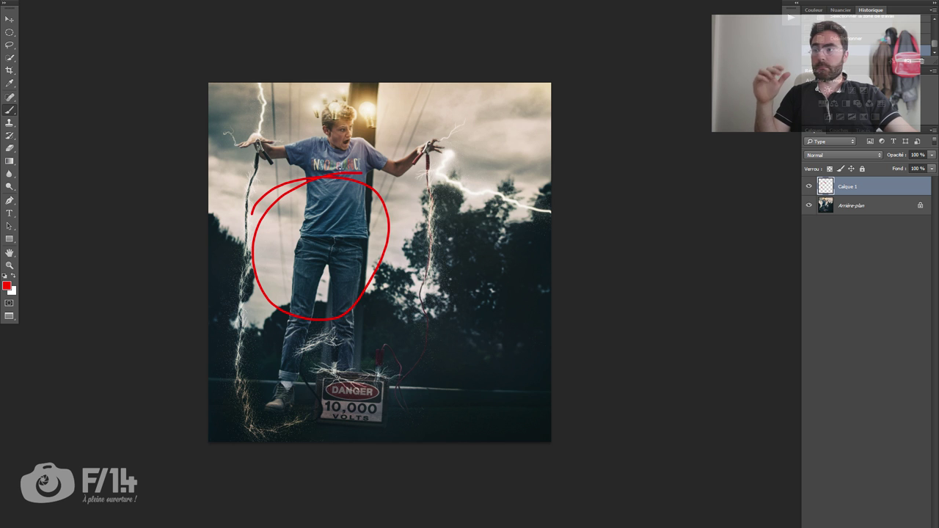
mouse_move(416, 192)
left_mouse_down()
mouse_move(470, 147)
mouse_move(461, 141)
left_mouse_up()
mouse_move(279, 123)
left_mouse_down()
mouse_move(239, 380)
mouse_move(272, 137)
left_mouse_up()
mouse_move(347, 366)
left_mouse_down()
mouse_move(375, 327)
mouse_move(322, 325)
left_mouse_up()
mouse_move(314, 121)
left_mouse_down()
mouse_move(385, 107)
mouse_move(359, 150)
left_mouse_up()
left_click_drag(246, 165, 228, 338)
mouse_move(327, 207)
left_mouse_down()
mouse_move(279, 233)
mouse_move(340, 242)
left_mouse_up()
Scribble red over the torso and thighs, outline the upper body, circle the lower area around the sign and mark the shoe
mouse_move(358, 185)
left_mouse_down()
mouse_move(310, 204)
mouse_move(283, 239)
mouse_move(367, 272)
mouse_move(315, 304)
left_mouse_up()
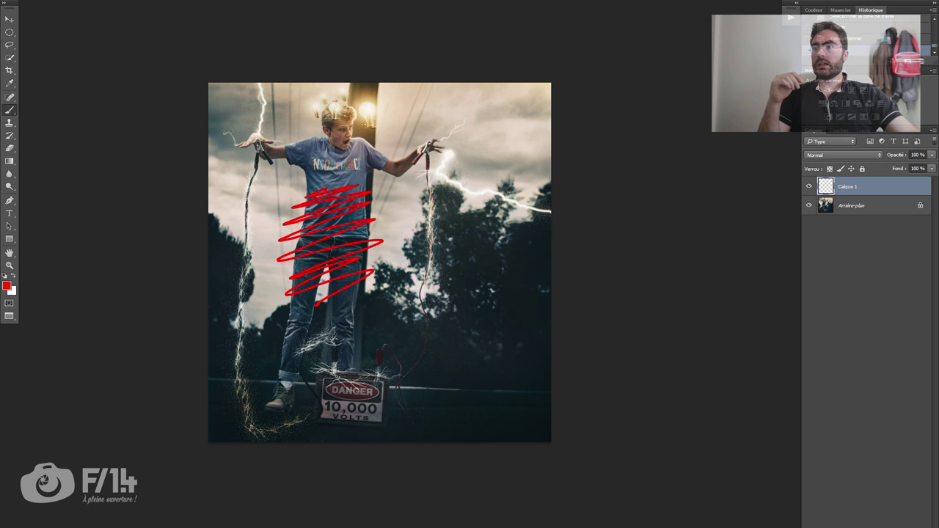
mouse_move(296, 110)
left_mouse_down()
mouse_move(398, 199)
mouse_move(414, 98)
left_mouse_up()
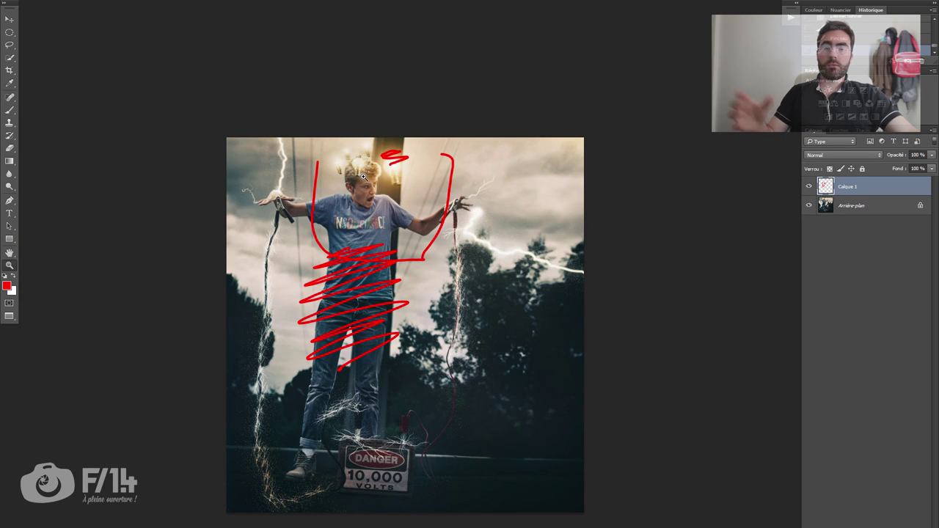
key("b")
mouse_move(312, 409)
left_mouse_down()
mouse_move(238, 463)
mouse_move(517, 412)
mouse_move(227, 436)
left_mouse_up()
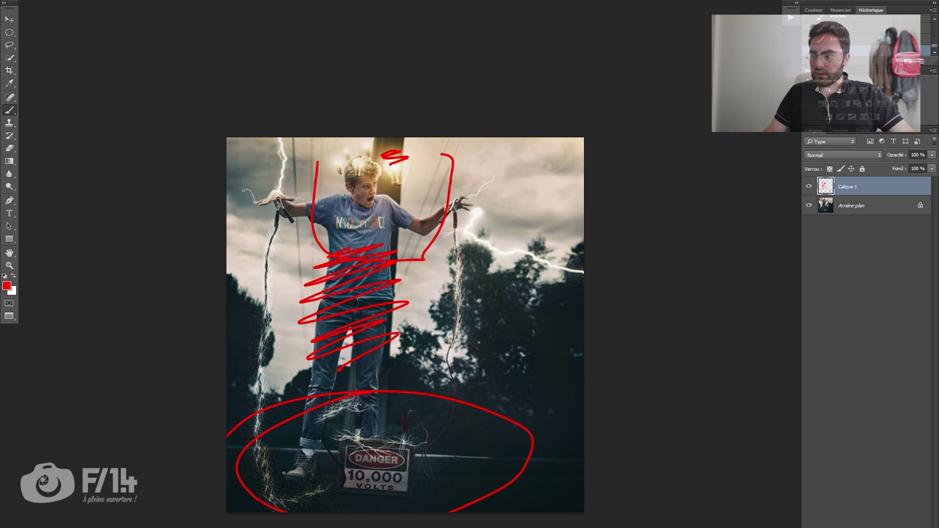
mouse_move(296, 488)
left_mouse_down()
mouse_move(311, 481)
mouse_move(294, 485)
left_mouse_up()
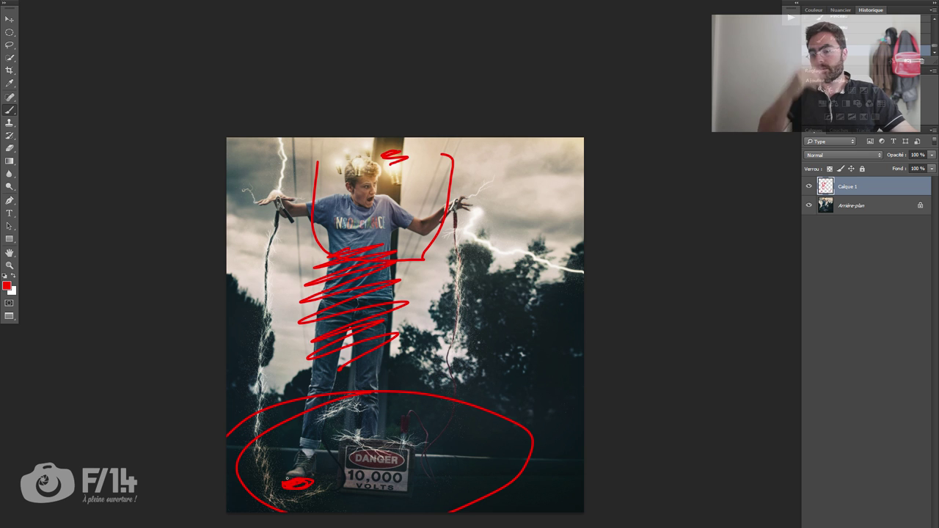
Clear all red marks from the annotation layer and deselect
key("ctrl+a")
key("Delete")
key("ctrl+d")
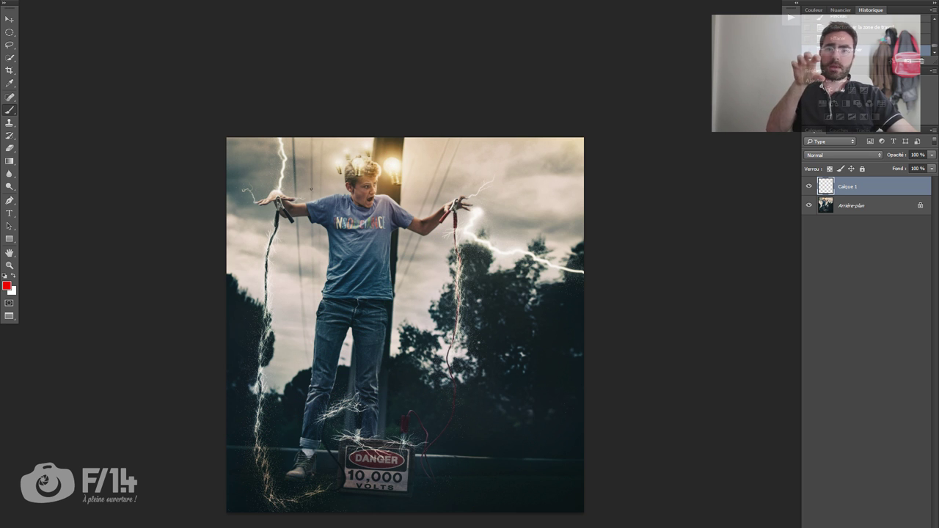
Try marking the photo's top edge above the head and its bottom edge below the sign in red
mouse_move(332, 130)
left_mouse_down()
mouse_move(401, 137)
mouse_move(336, 148)
mouse_move(381, 131)
mouse_move(331, 139)
left_mouse_up()
mouse_move(372, 494)
left_mouse_down()
mouse_move(366, 524)
mouse_move(319, 525)
mouse_move(283, 505)
mouse_move(242, 506)
left_mouse_up()
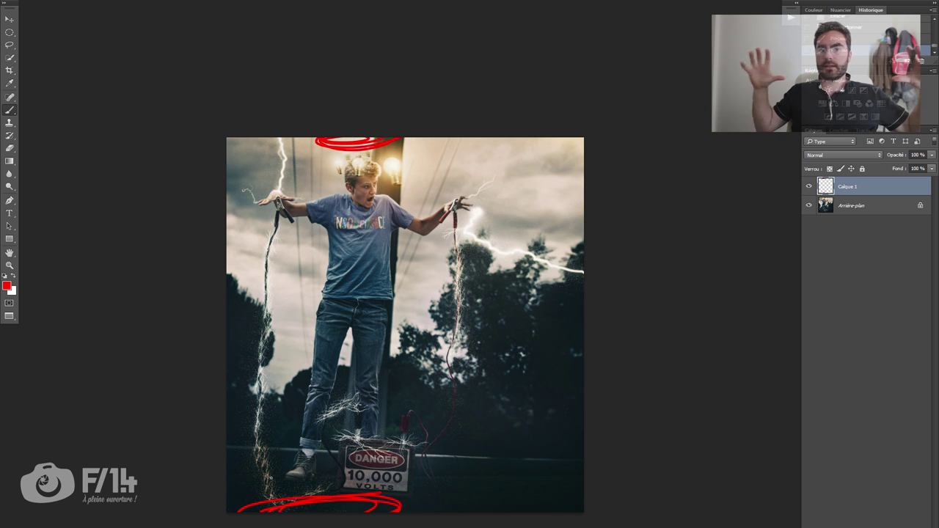
key("ctrl+alt+z")
key("ctrl+alt+z")
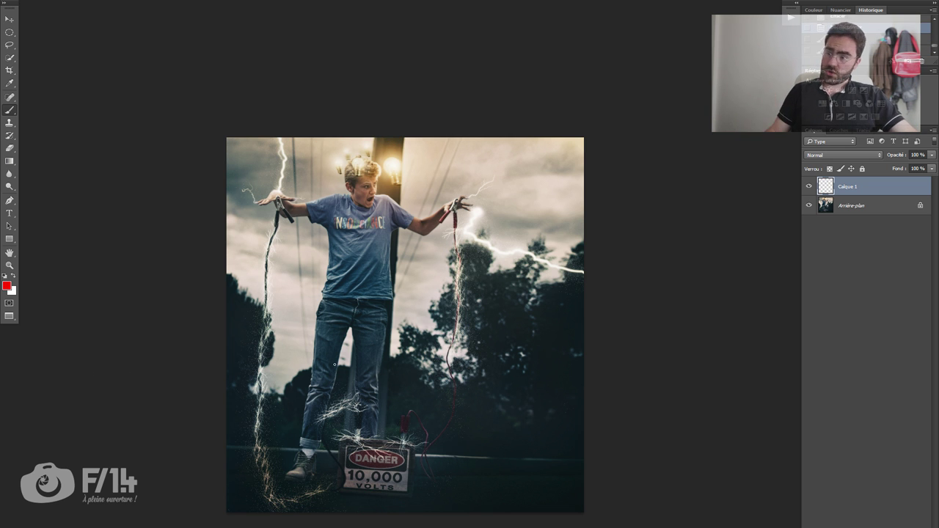
Circle the top of the danger sign, the cable end below the shoe and the sparks at the leg in red
key("z")
mouse_move(245, 360)
left_mouse_down()
mouse_move(321, 362)
mouse_move(314, 352)
left_mouse_up()
mouse_move(460, 404)
left_mouse_down()
mouse_move(389, 342)
mouse_move(267, 331)
left_mouse_up()
left_click_drag(304, 372, 305, 330)
scroll(311, 216, "right", 1)
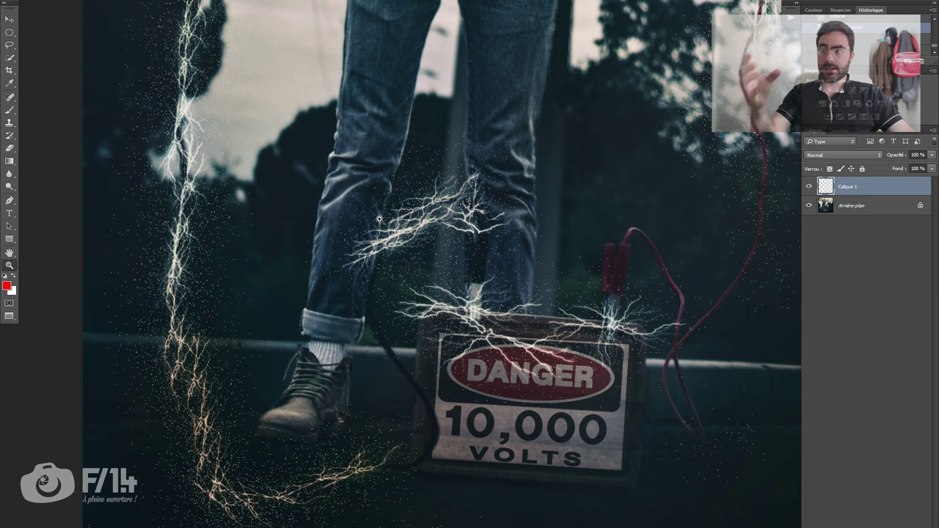
key("b")
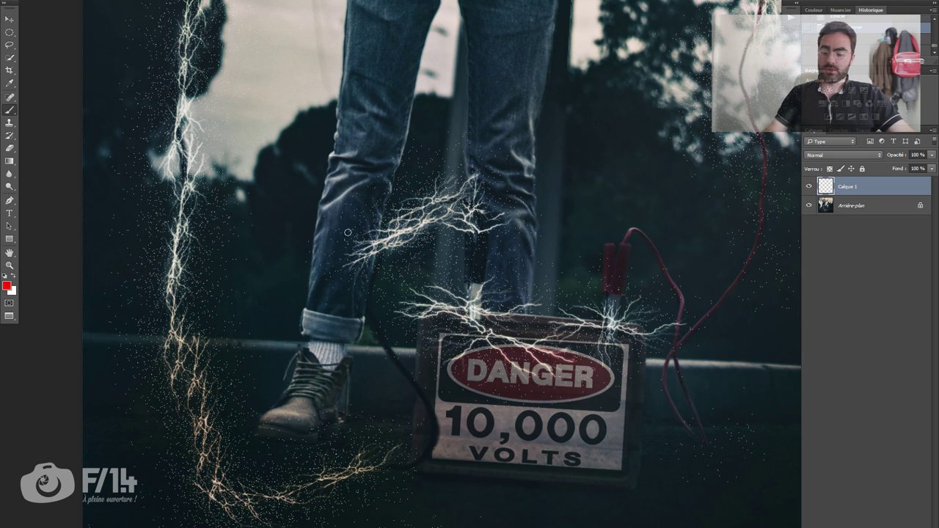
mouse_move(512, 311)
left_mouse_down()
mouse_move(484, 311)
mouse_move(521, 318)
left_mouse_up()
mouse_move(323, 462)
left_mouse_down()
mouse_move(382, 524)
mouse_move(220, 470)
left_mouse_up()
mouse_move(374, 202)
left_mouse_down()
mouse_move(385, 301)
mouse_move(402, 207)
left_mouse_up()
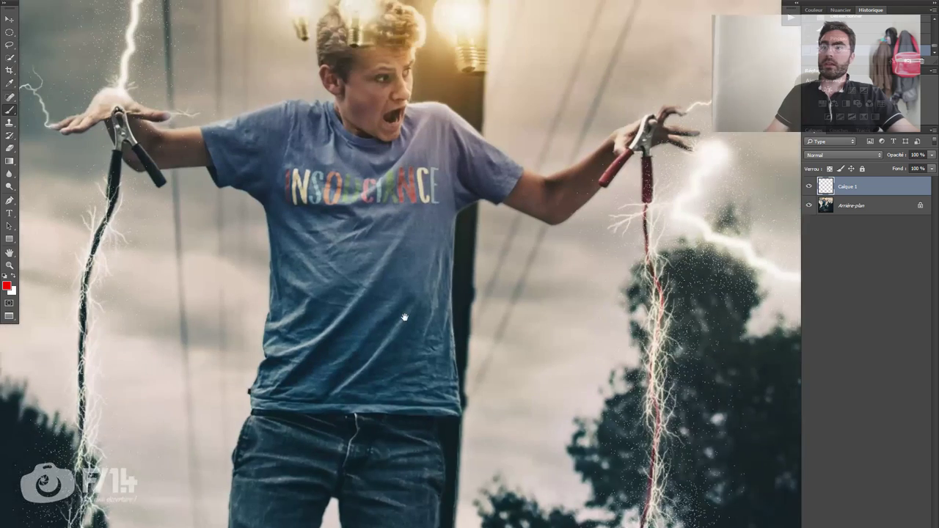
Mark the boy's lit shoulder with a red zigzag and circle both cable clamps at his hands
left_click_drag(404, 317, 416, 465)
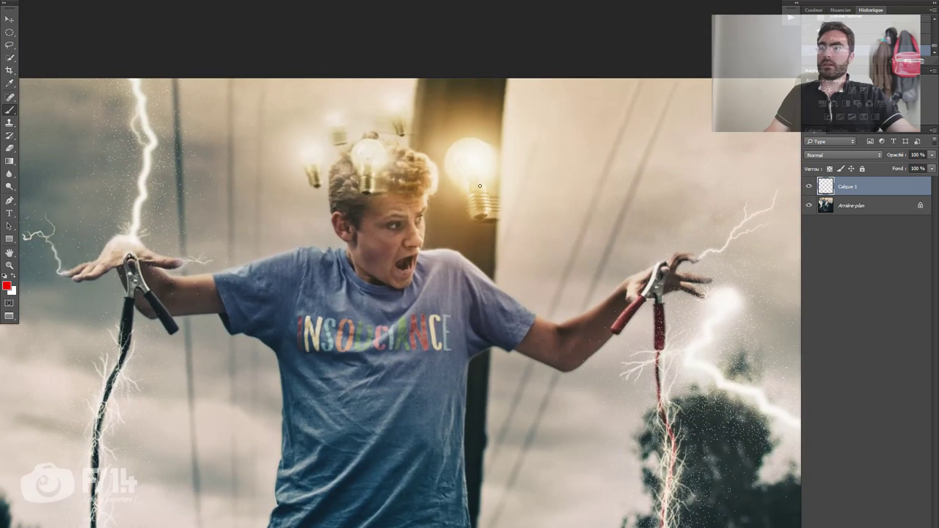
mouse_move(412, 249)
left_mouse_down()
mouse_move(512, 329)
mouse_move(591, 299)
left_mouse_up()
mouse_move(202, 512)
left_mouse_down()
mouse_move(243, 272)
mouse_move(242, 352)
left_mouse_up()
left_click_drag(245, 260, 236, 298)
left_click_drag(381, 319, 237, 333)
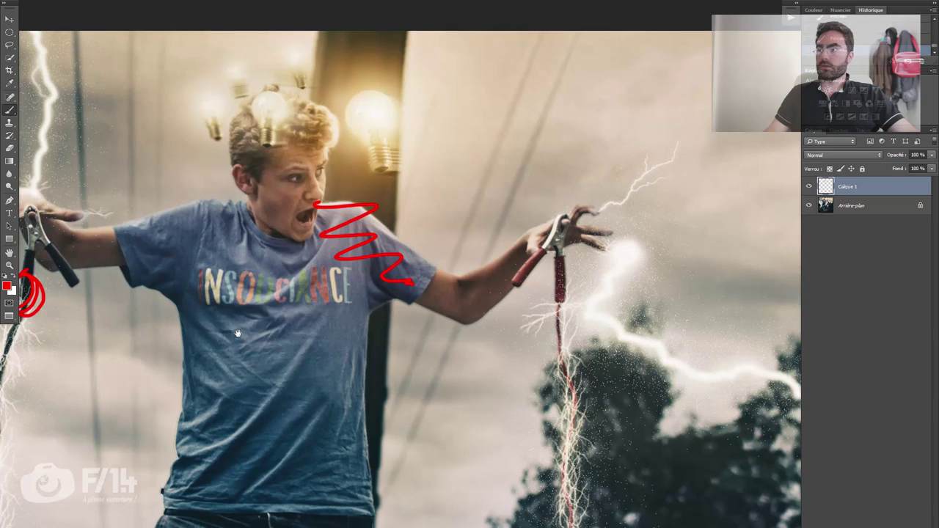
left_click_drag(552, 271, 561, 258)
left_click_drag(208, 352, 390, 333)
Return to a view of the whole boy photo and clear all the red annotations
key("z")
left_click_drag(496, 320, 457, 328)
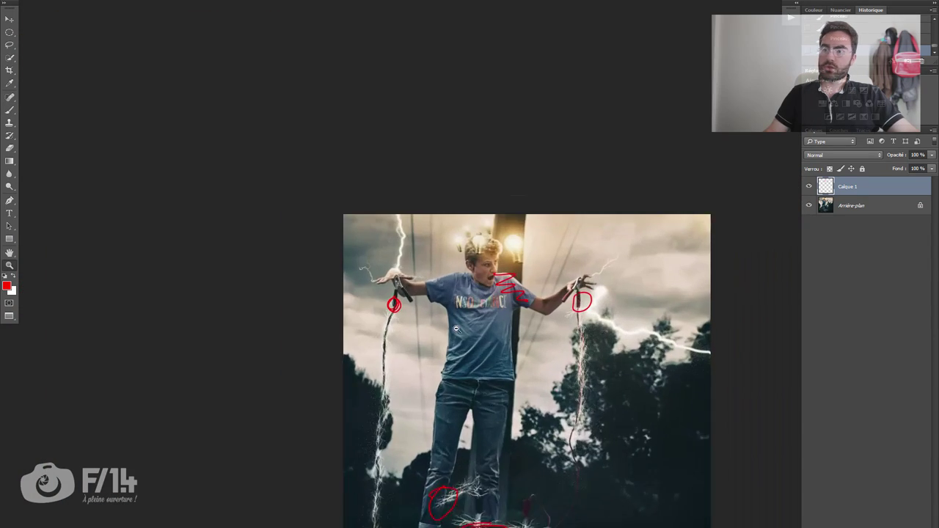
scroll(456, 329, "down", 4)
key("ctrl+a")
key("Delete")
key("ctrl+d")
Mark several spots along the river in the city skyline photo with the red brush
key("b")
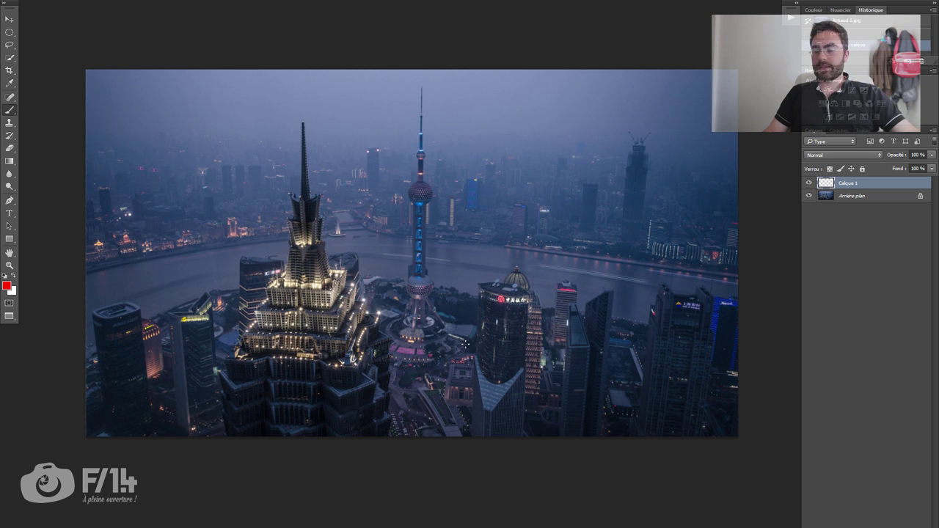
left_click_drag(465, 344, 467, 355)
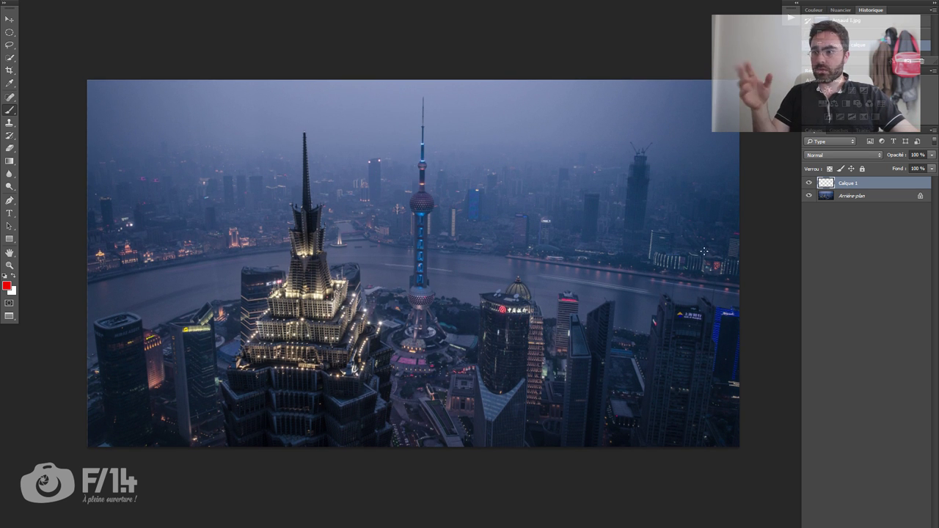
mouse_move(563, 269)
left_mouse_down()
mouse_move(523, 267)
mouse_move(565, 271)
left_mouse_up()
mouse_move(471, 263)
left_mouse_down()
mouse_move(363, 258)
mouse_move(415, 259)
left_mouse_up()
left_click_drag(227, 270, 198, 276)
Clear the red river marks from the city photo's annotation layer and deselect
key("ctrl+a")
key("Delete")
key("ctrl+d")
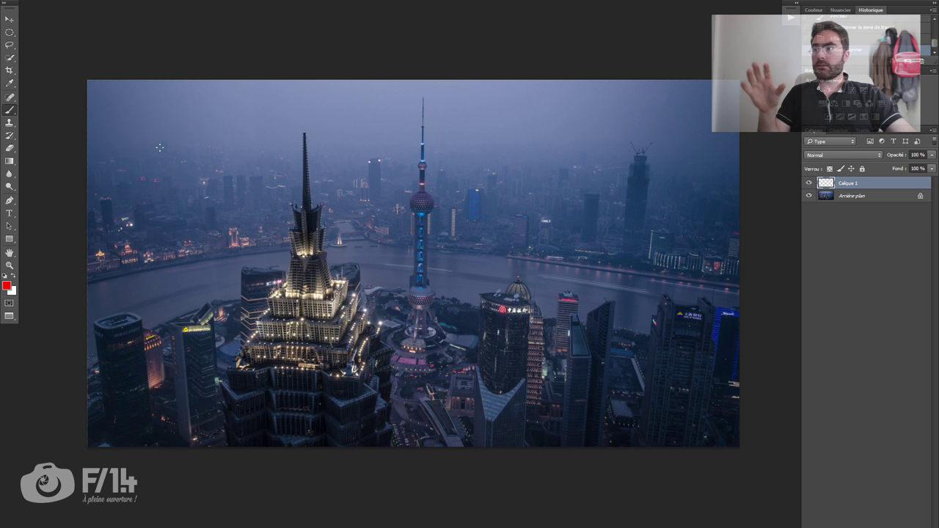
Try marking the hazy horizon and outlining the river from bank to bank in red
mouse_move(122, 147)
left_mouse_down()
mouse_move(223, 173)
mouse_move(178, 144)
mouse_move(256, 151)
left_mouse_up()
key("ctrl+z")
key("z")
key("h")
mouse_move(376, 188)
left_mouse_down()
mouse_move(375, 218)
mouse_move(241, 181)
left_mouse_up()
key("b")
left_click(438, 456, "alt")
key("z")
mouse_move(383, 456)
left_mouse_down()
mouse_move(470, 452)
mouse_move(386, 459)
mouse_move(421, 421)
mouse_move(373, 396)
left_mouse_up()
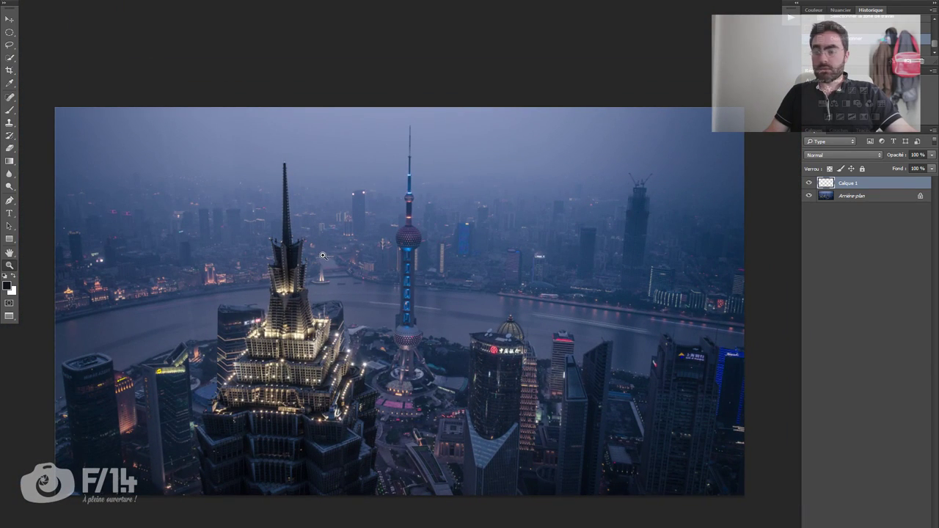
key("b")
mouse_move(270, 273)
left_mouse_down()
mouse_move(246, 335)
mouse_move(685, 341)
mouse_move(330, 281)
mouse_move(87, 356)
left_mouse_up()
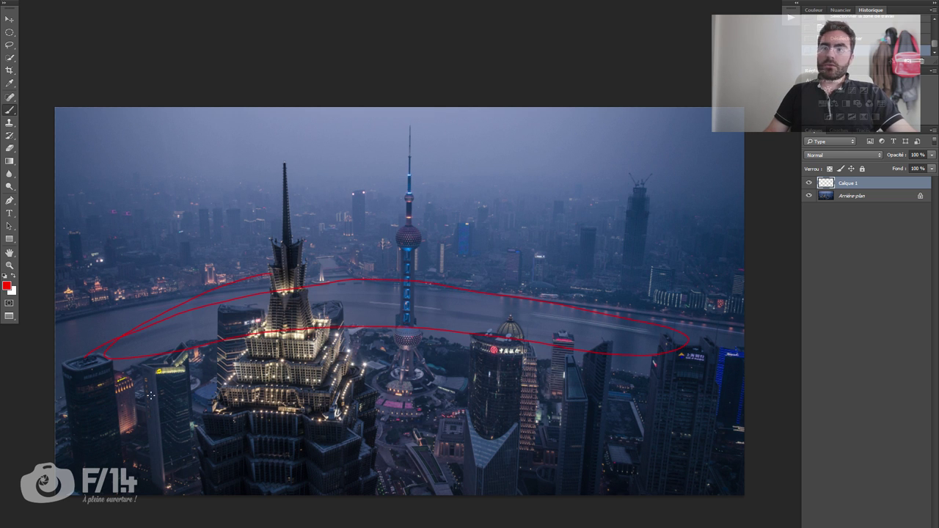
key("ctrl+z")
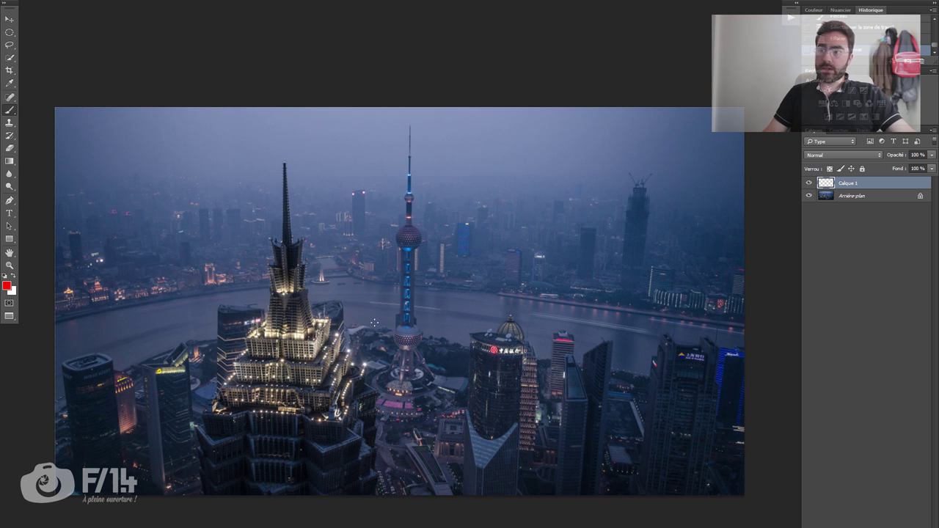
Mark the light trails on the river and its stretch beside the lit skyscraper in red
mouse_move(389, 295)
left_mouse_down()
mouse_move(444, 318)
mouse_move(400, 299)
left_mouse_up()
mouse_move(557, 308)
left_mouse_down()
mouse_move(514, 316)
mouse_move(664, 334)
left_mouse_up()
mouse_move(183, 326)
left_mouse_down()
mouse_move(117, 324)
mouse_move(235, 292)
left_mouse_up()
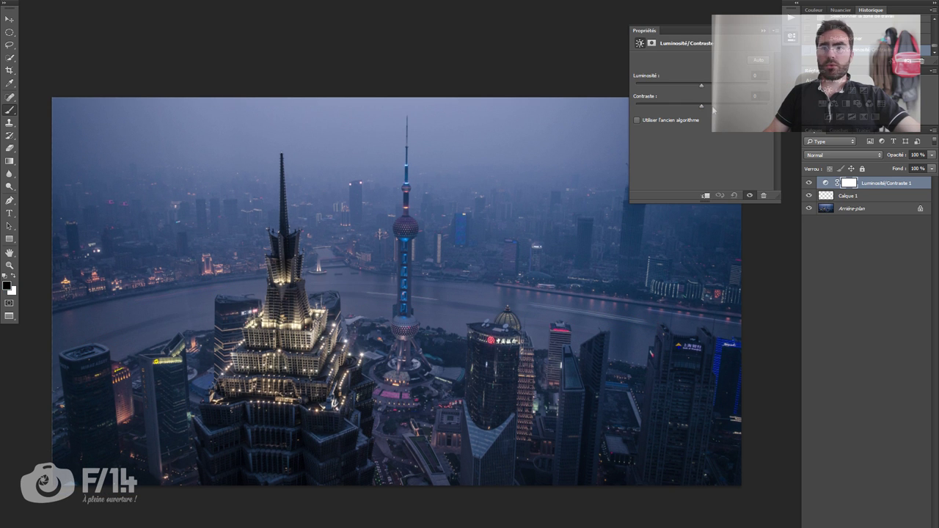
Set the Brightness/Contrast adjustment layer to brightness 12 and contrast 40
left_click_drag(712, 109, 704, 87)
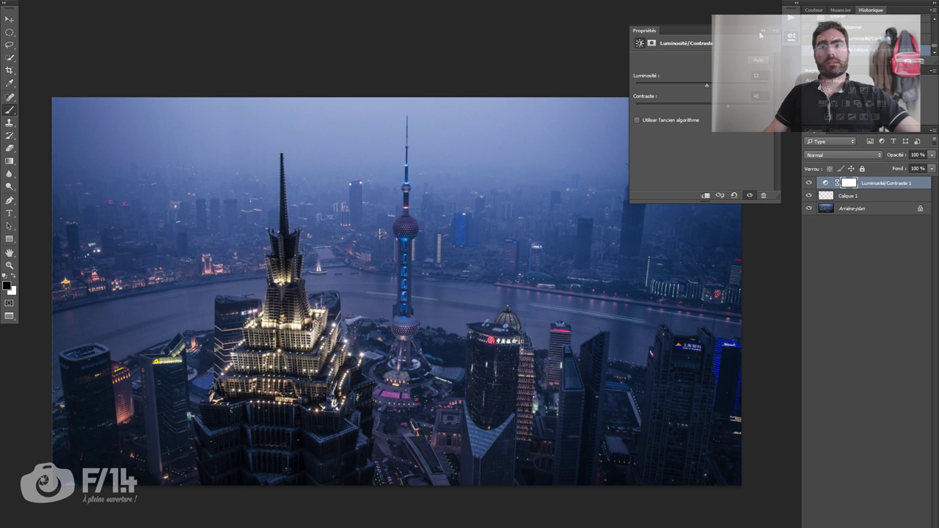
left_click_drag(760, 29, 763, 28)
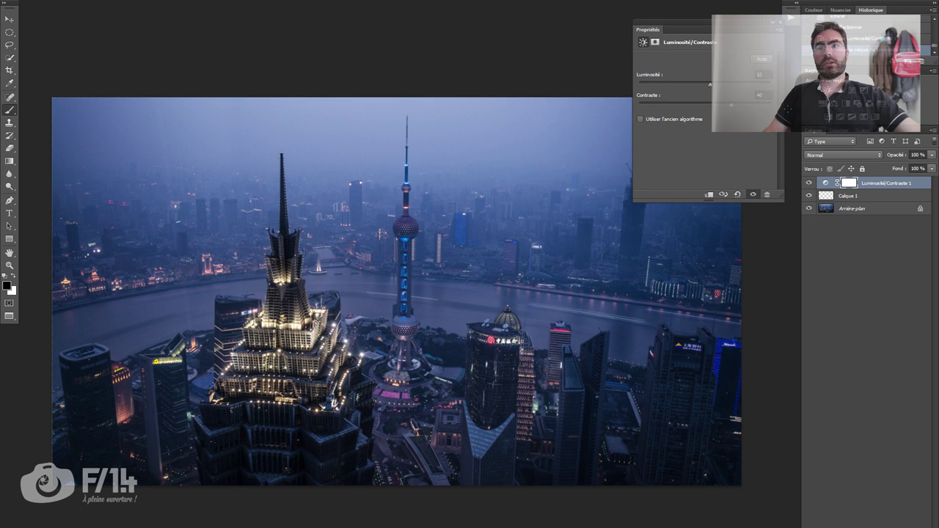
left_click(773, 22)
Duplicate the Brightness/Contrast layer, invert the copy's mask to black and make white the foreground colour
key("ctrl+j")
key("ctrl+i")
key("x")
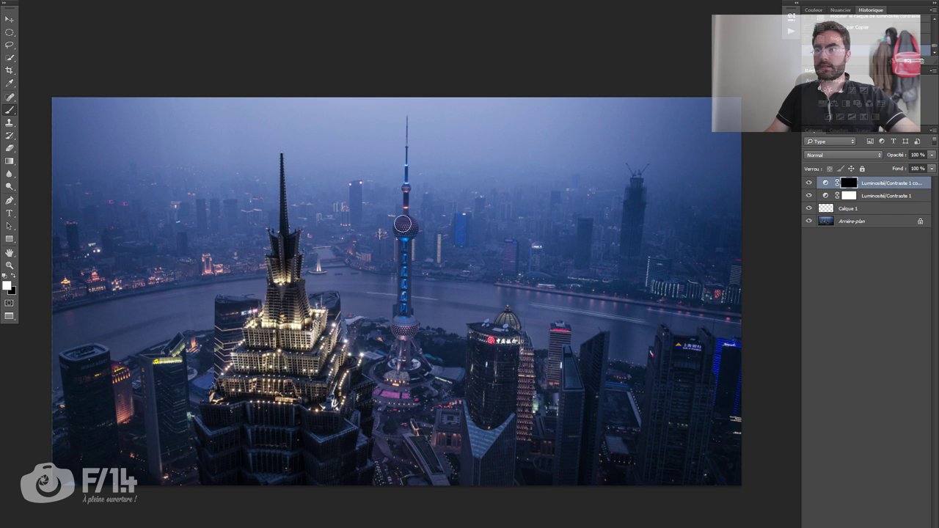
Paint the copy's mask white over the TV tower and the lit skyscraper, and hide the original adjustment layer
left_click_drag(400, 299, 404, 323)
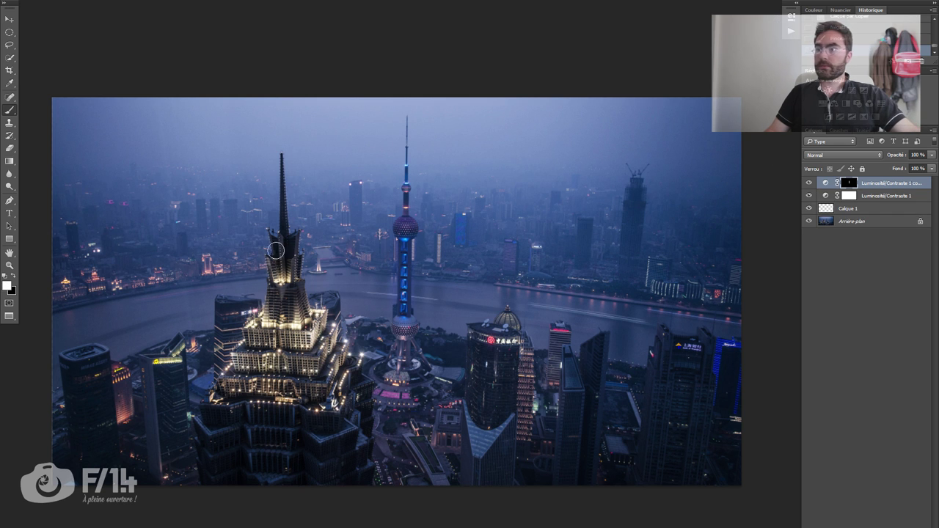
left_click(808, 195)
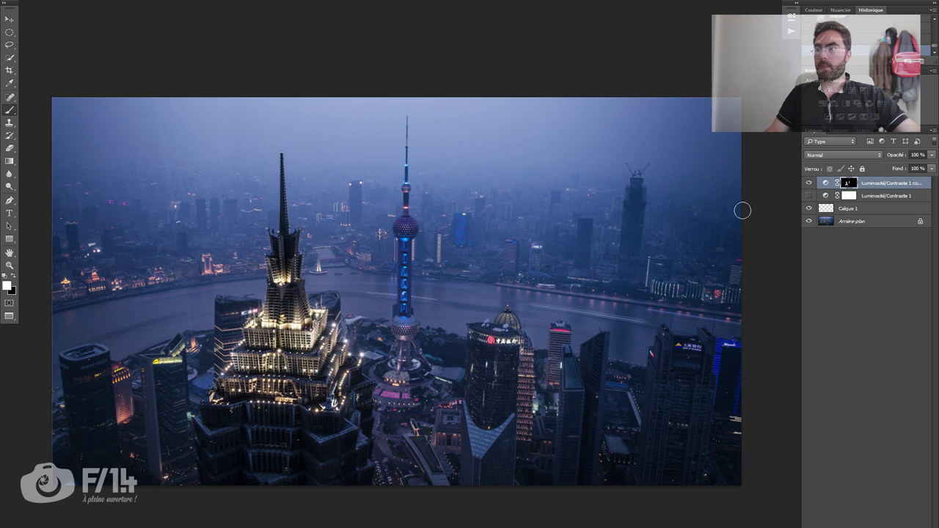
left_click(312, 415)
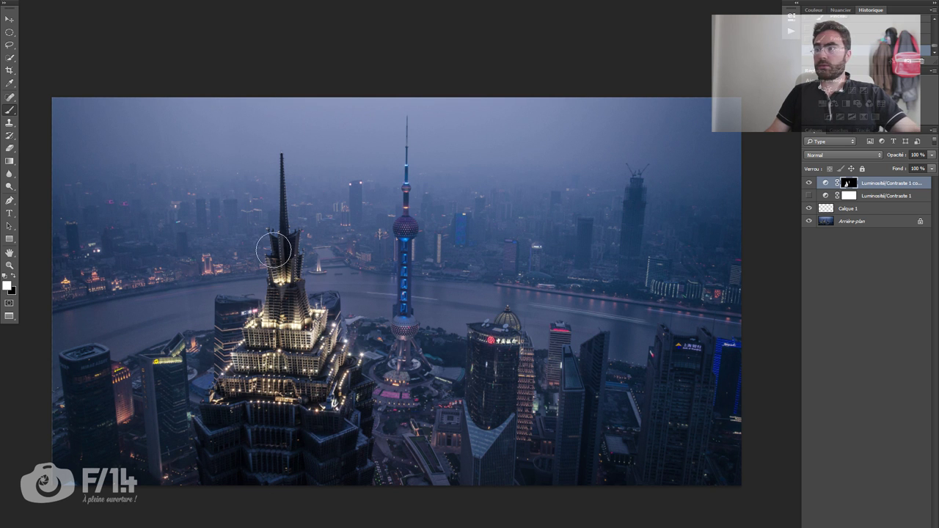
Paint the mask white over the other foreground and distant towers, and toggle the adjustment copy to compare
left_click_drag(671, 348, 680, 441)
mouse_move(578, 430)
left_mouse_down()
mouse_move(577, 395)
mouse_move(581, 480)
left_mouse_up()
right_click(502, 362, "alt")
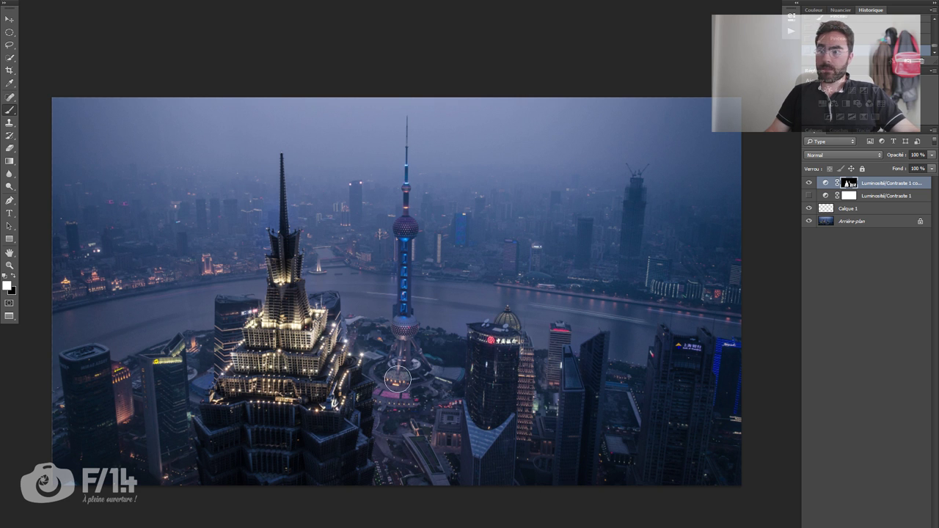
right_click(624, 241, "alt")
mouse_move(638, 196)
left_mouse_down()
mouse_move(608, 265)
mouse_move(584, 275)
left_mouse_up()
right_click(532, 291, "alt")
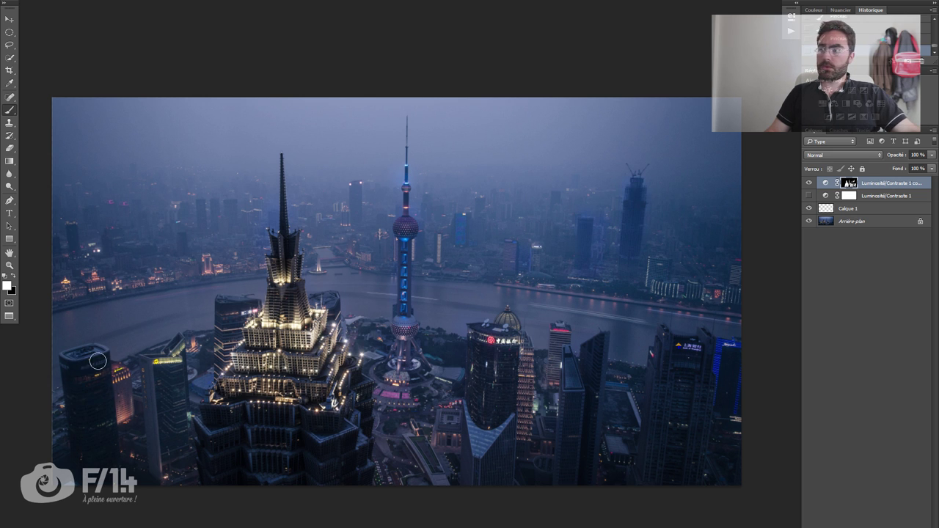
left_click(810, 184)
left_click(810, 184)
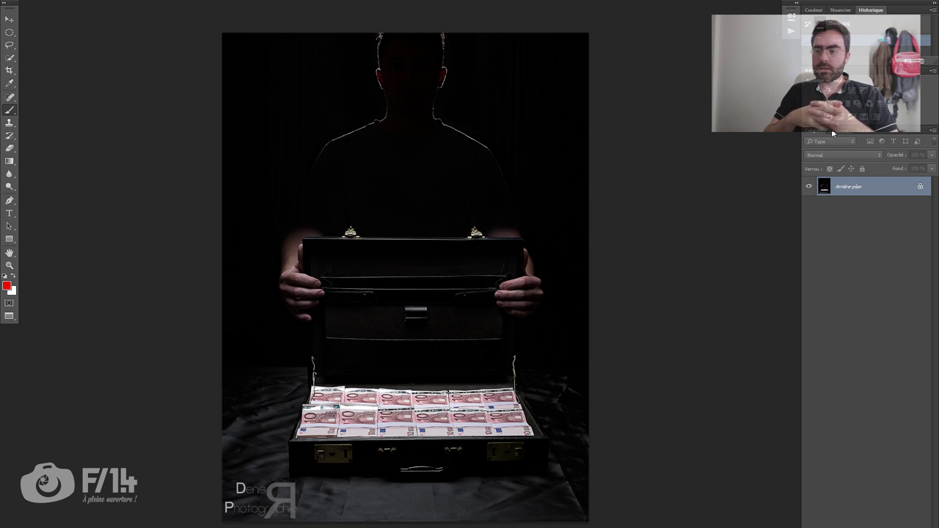
Add a new layer to the briefcase photo and mark the cloth beside and below the case in red
key("ctrl+shift+alt+n")
mouse_move(266, 372)
left_mouse_down()
mouse_move(224, 396)
mouse_move(235, 374)
mouse_move(242, 459)
left_mouse_up()
left_click_drag(323, 480, 449, 464)
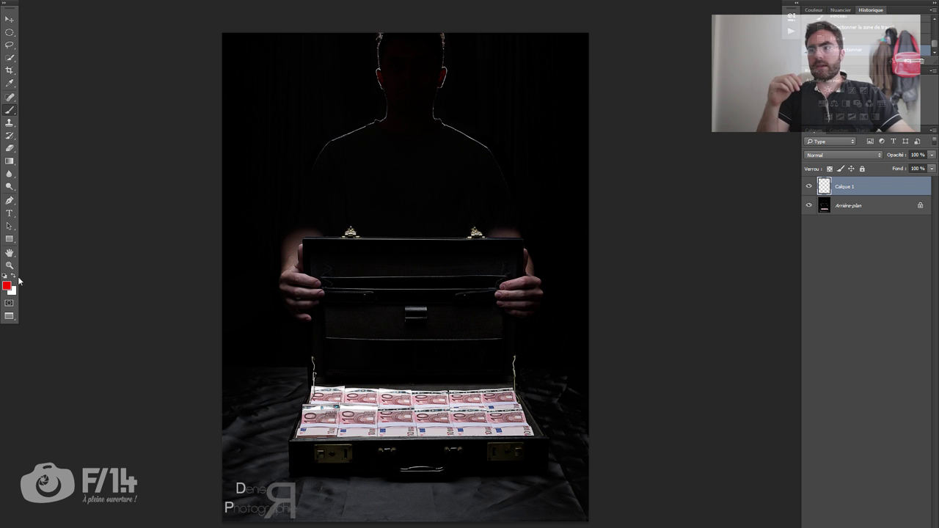
Circle the dark strip above the banknotes and the case's front in red, and outline the man's face and chest
mouse_move(355, 346)
left_mouse_down()
mouse_move(480, 358)
mouse_move(345, 350)
left_mouse_up()
mouse_move(463, 446)
left_mouse_down()
mouse_move(300, 471)
mouse_move(546, 462)
mouse_move(400, 455)
left_mouse_up()
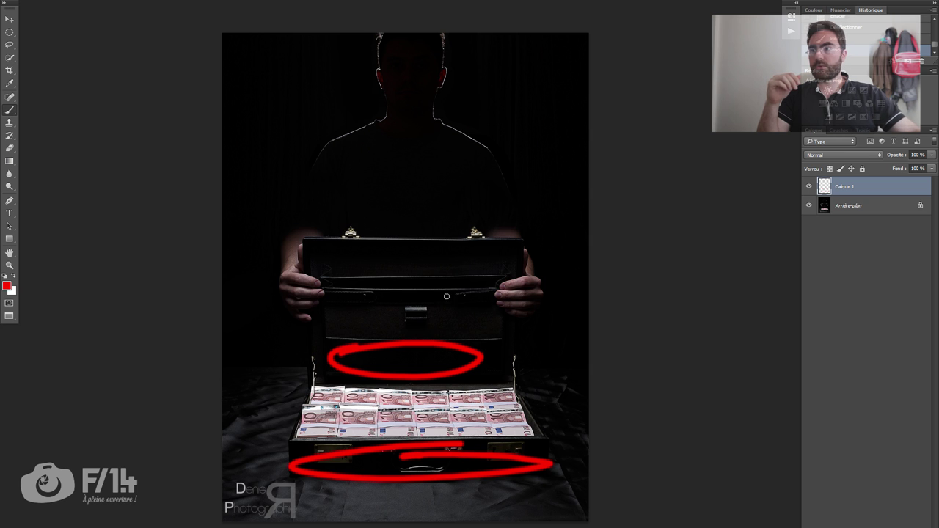
mouse_move(395, 44)
left_mouse_down()
mouse_move(412, 109)
mouse_move(385, 86)
left_mouse_up()
mouse_move(359, 153)
left_mouse_down()
mouse_move(435, 231)
mouse_move(402, 163)
left_mouse_up()
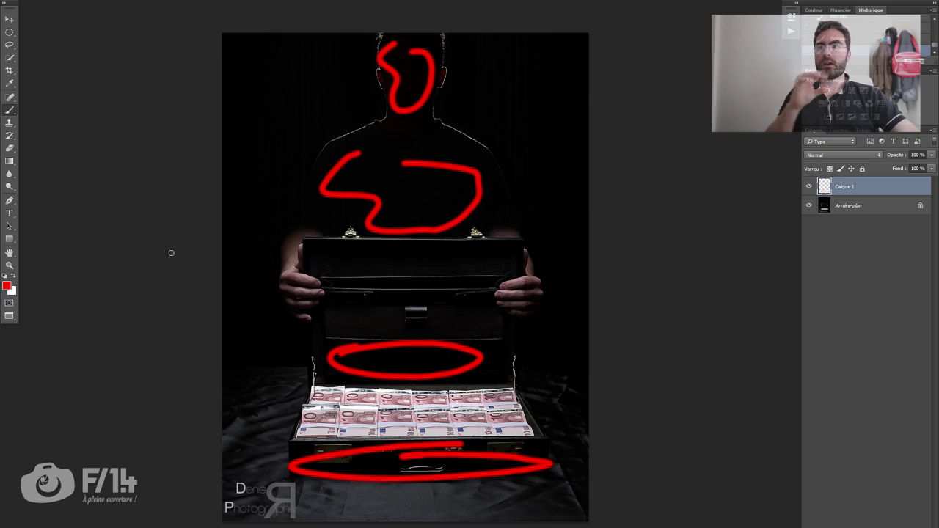
Zoom in on the man's head and circle both ears with thinner red strokes
key("ctrl+space")
left_click_drag(377, 65, 436, 66)
mouse_move(438, 121)
left_mouse_down()
mouse_move(402, 128)
mouse_move(448, 119)
left_mouse_up()
left_click_drag(565, 107, 574, 110)
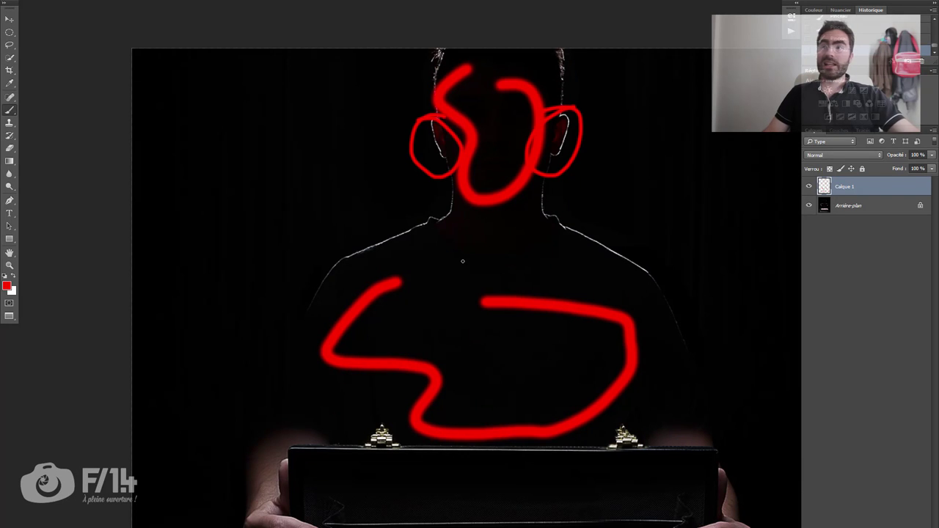
Clear all the red markings from the annotation layer of the briefcase photo
key("z")
left_click_drag(457, 237, 371, 229)
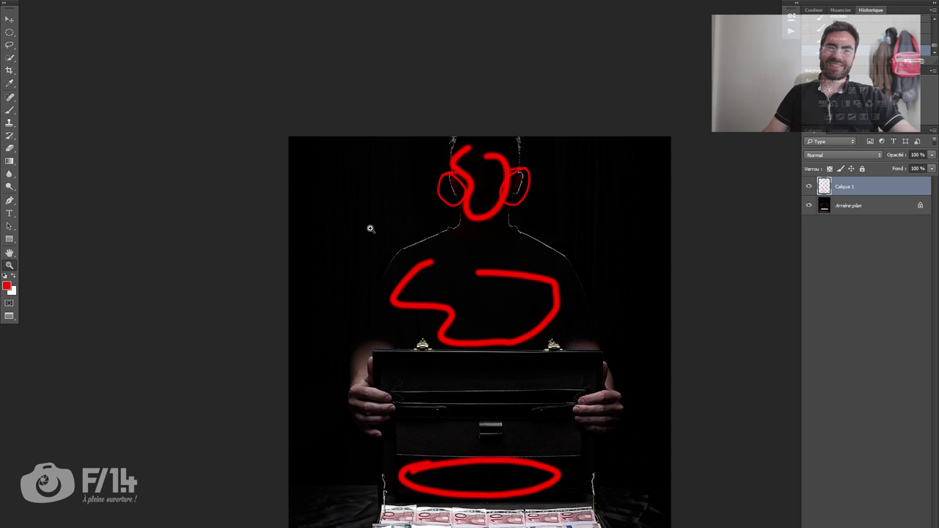
key("space")
left_click_drag(427, 331, 348, 264)
left_click_drag(425, 287, 399, 284)
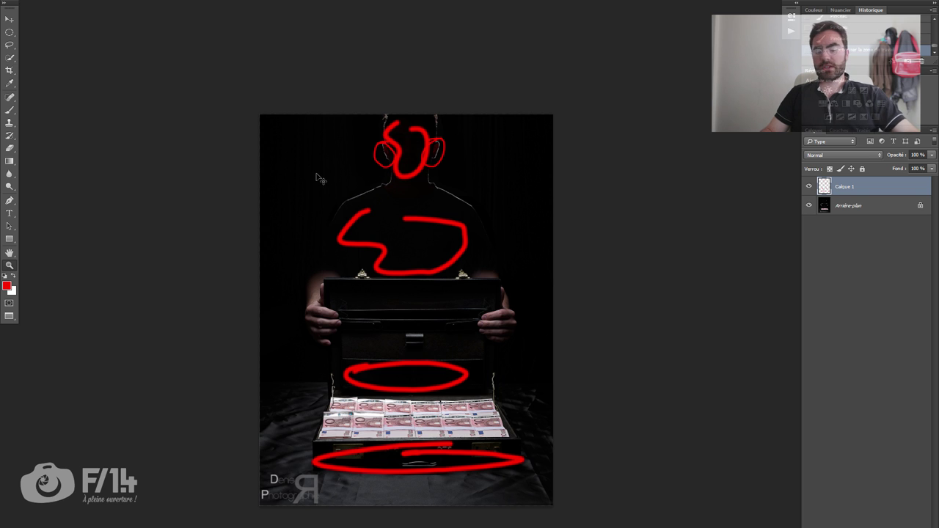
key("ctrl+a")
key("Delete")
key("ctrl+d")
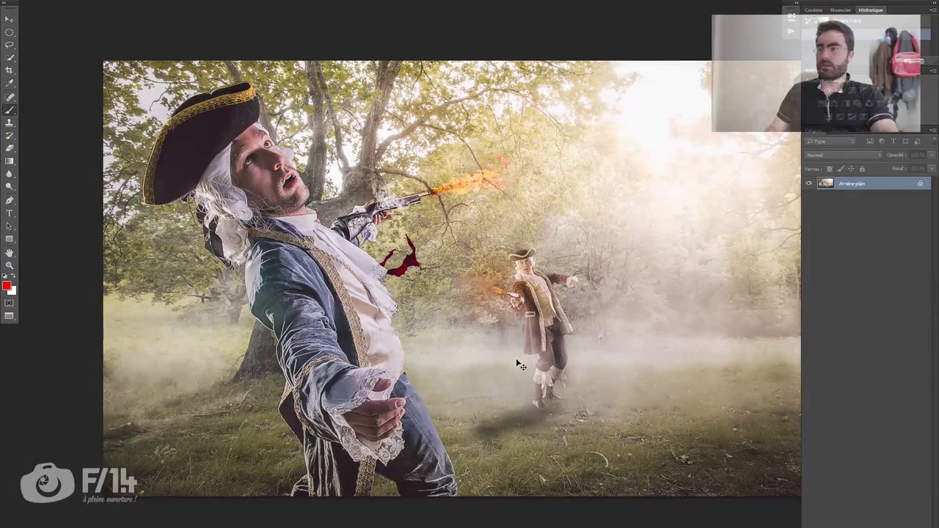
Add a new layer to the duel photo, and try a red stroke across the sunlit background and undo it
key("ctrl+shift+n")
key("Return")
left_click_drag(517, 359, 506, 346)
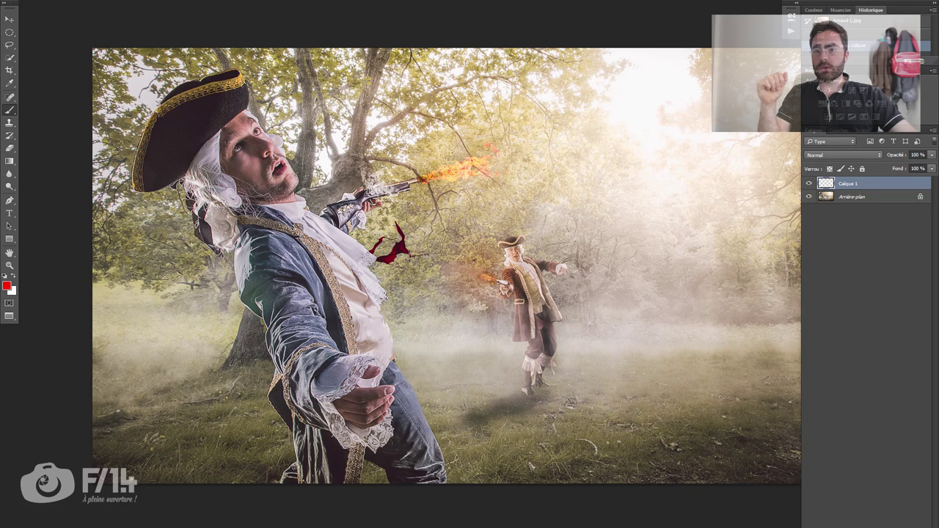
key("z")
left_click_drag(461, 295, 392, 294)
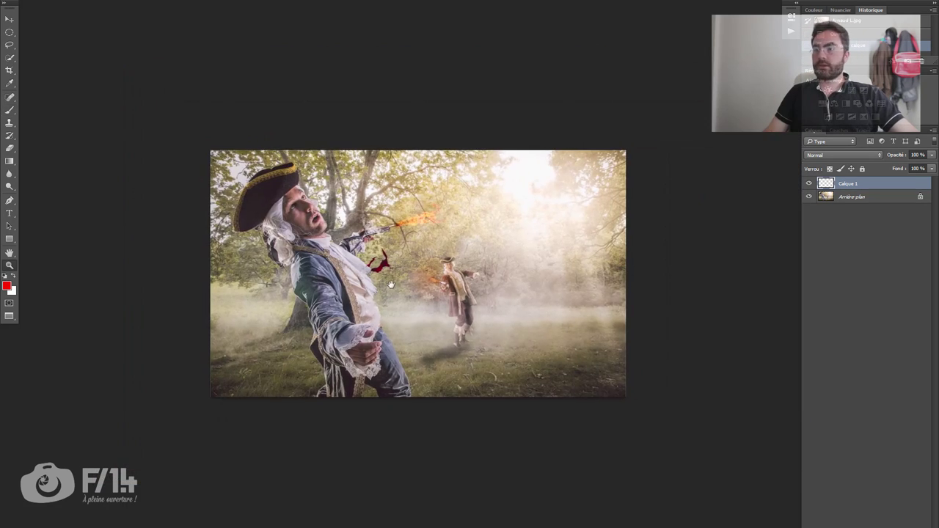
mouse_move(587, 170)
left_mouse_down()
mouse_move(514, 382)
mouse_move(484, 352)
mouse_move(565, 341)
mouse_move(514, 316)
left_mouse_up()
key("ctrl+z")
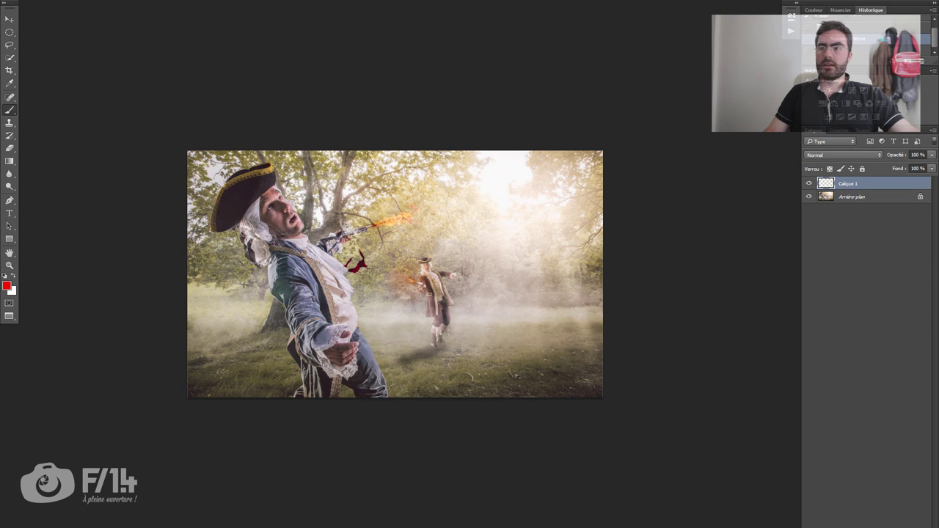
Copy an elliptical area around the distant duelist from the background onto a new layer and move it farther right
key("m")
left_click(867, 198)
left_click_drag(482, 252, 348, 339)
key("ctrl+j")
key("v")
left_click_drag(457, 314, 523, 311)
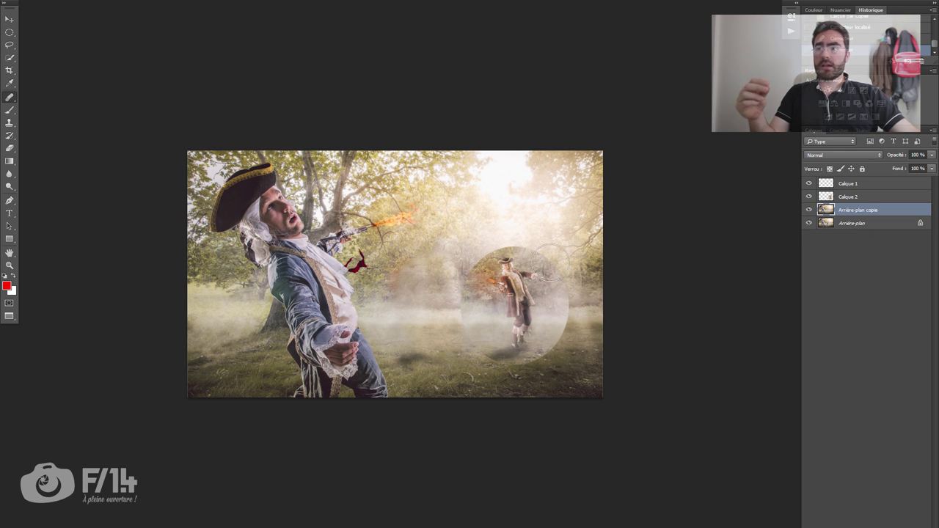
Try healing the pistol's muzzle flash on the background copy and undo it
left_click(389, 224)
left_click(395, 235)
key("ctrl+z")
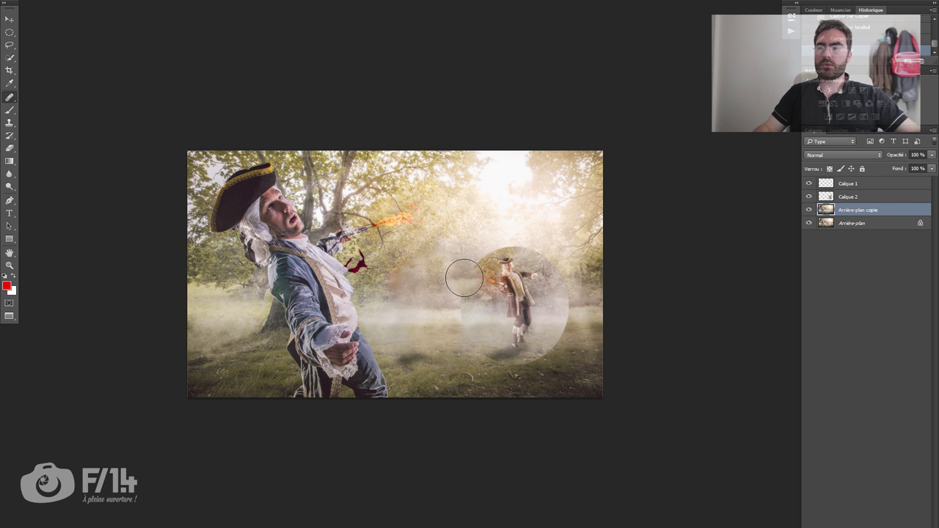
Try a stroke over the blood splash beside the foreground man's chest on the copied duelist's layer and undo it
key("b")
left_click(891, 197)
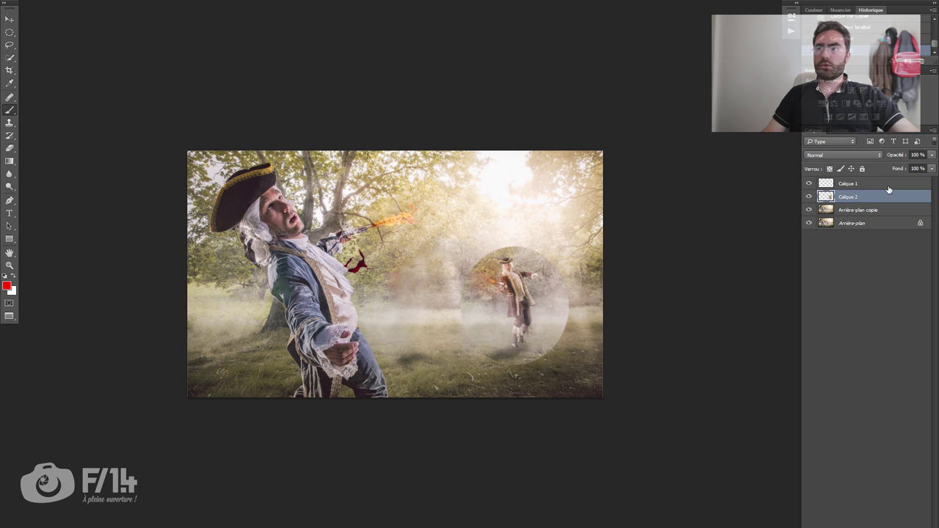
right_click(390, 298, "alt")
right_click(370, 259, "alt")
mouse_move(353, 248)
left_mouse_down()
mouse_move(336, 284)
mouse_move(341, 253)
mouse_move(431, 260)
mouse_move(407, 262)
left_mouse_up()
key("ctrl+z")
Reselect the background copy and examine the blood splash beside the man's shirt up close, returning to the whole photo
key("alt+bracketleft")
right_click(383, 290, "alt")
key("z")
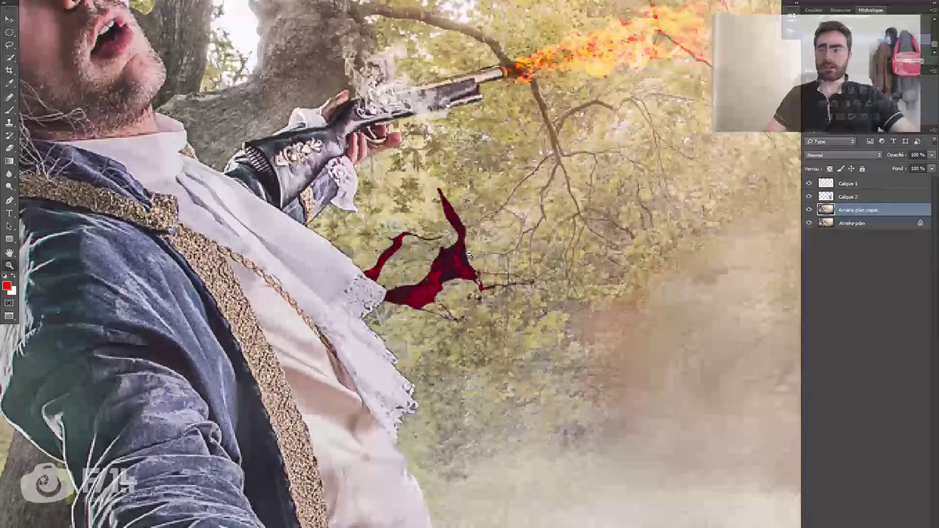
left_click(341, 255)
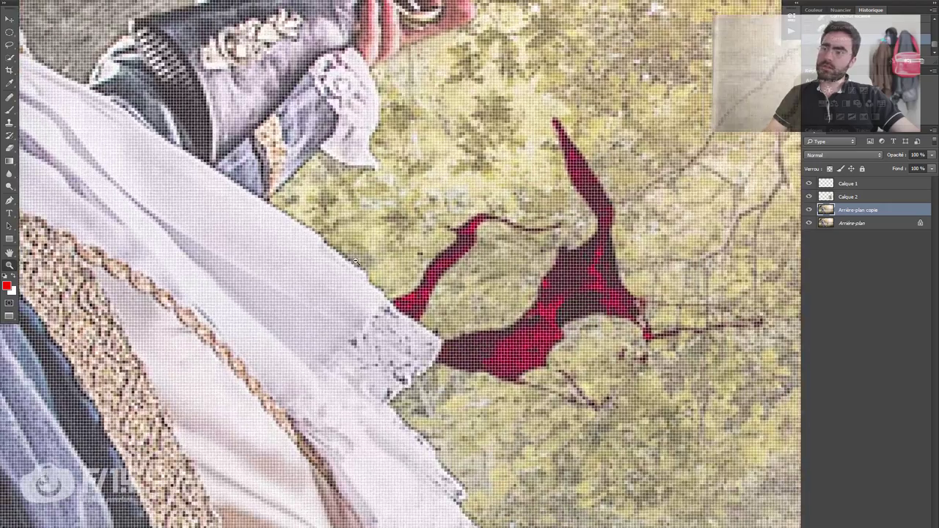
left_click(363, 273, "alt")
left_click_drag(411, 353, 367, 353)
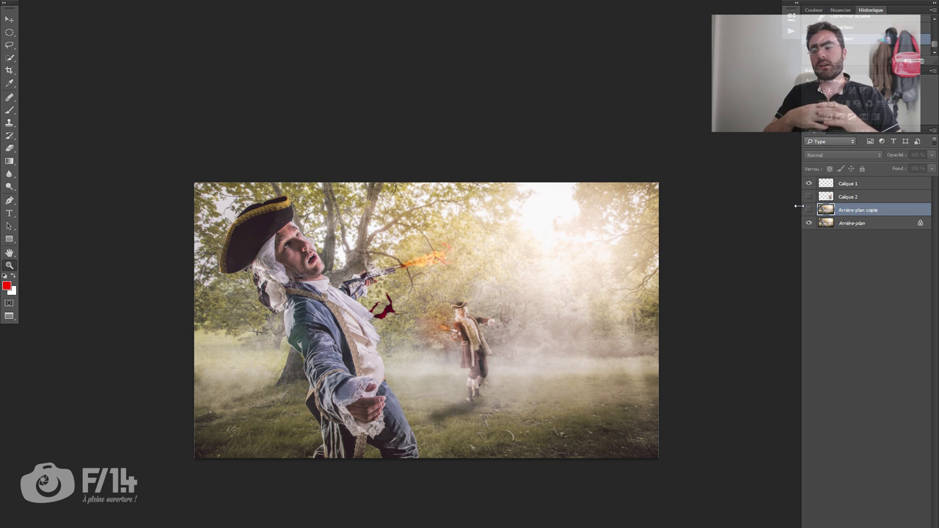
key("g")
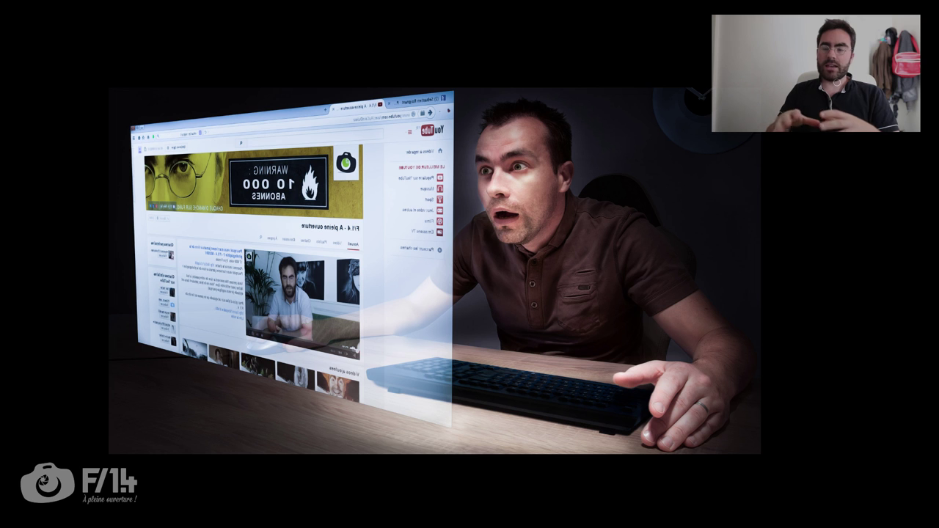
Leave full-screen display and mark the desk photo in red with an arrow over the projected page and strokes on the man's cheek and fingers
key("f")
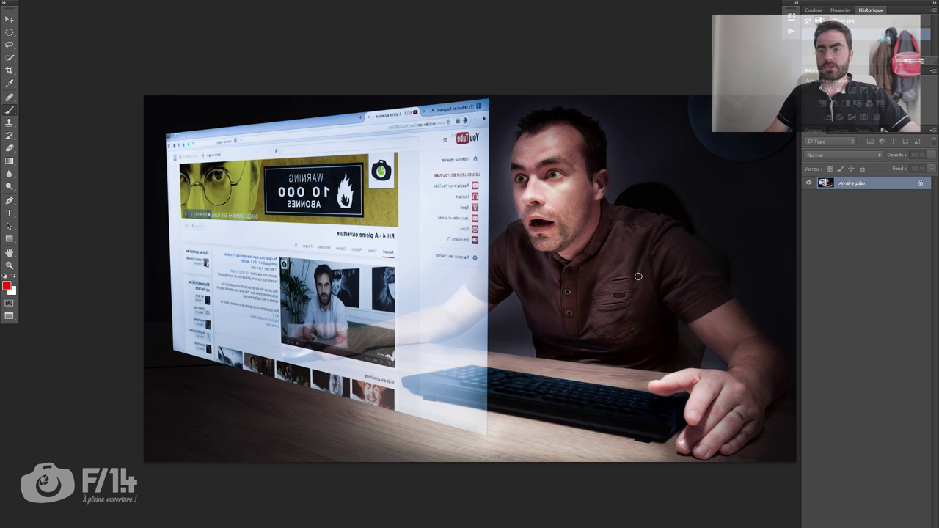
left_click_drag(659, 286, 617, 279)
left_click_drag(540, 255, 533, 253)
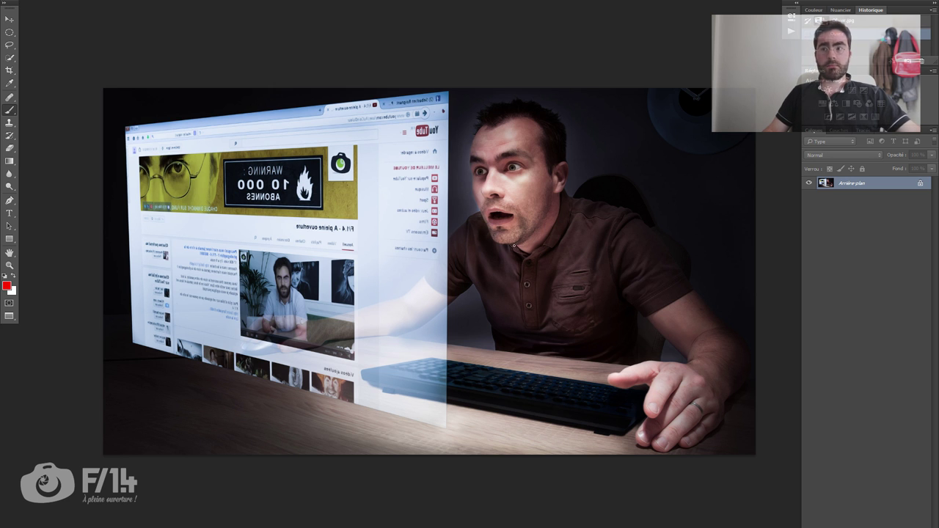
mouse_move(269, 90)
left_mouse_down()
mouse_move(416, 139)
mouse_move(408, 155)
left_mouse_up()
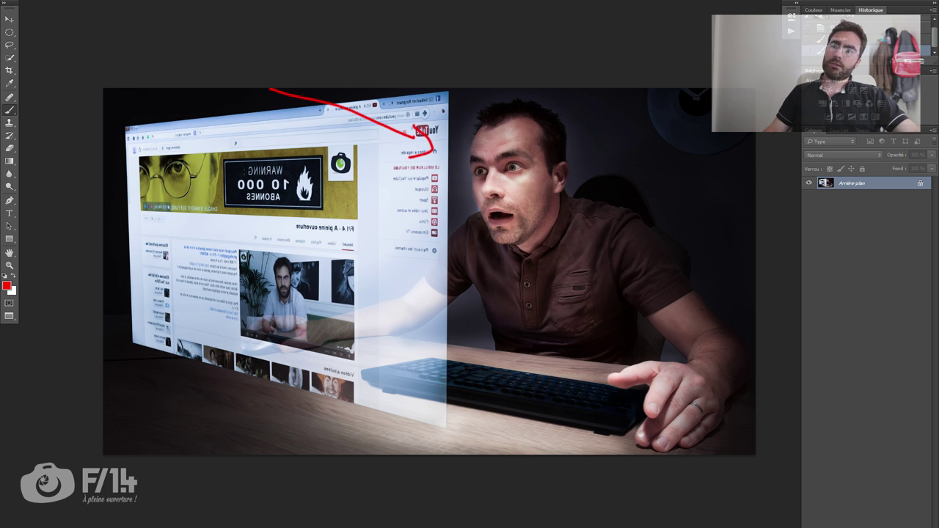
left_click_drag(495, 171, 526, 173)
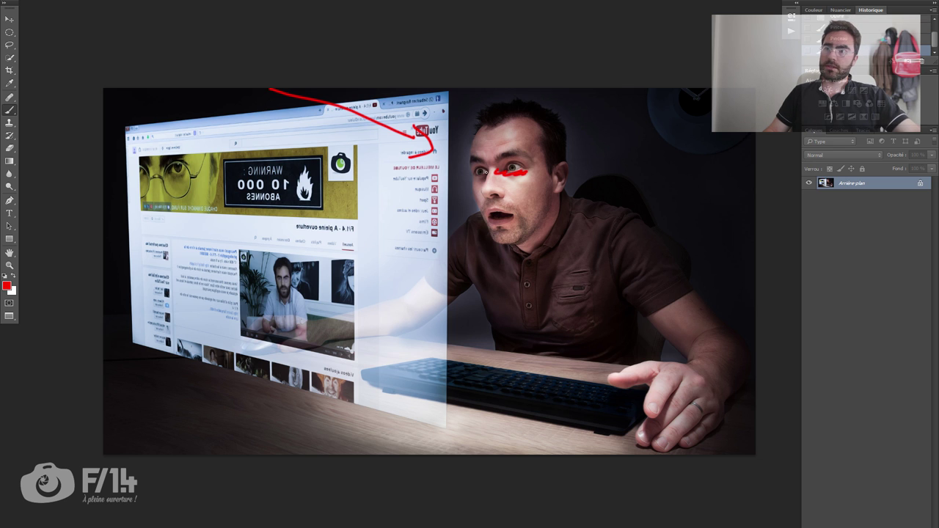
left_click_drag(667, 402, 653, 440)
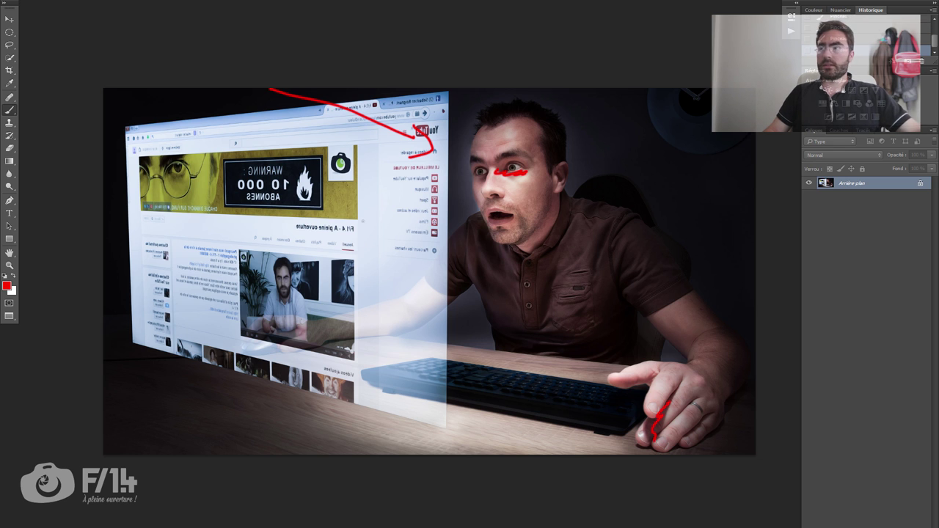
Outline the projected web page in red, draw arrows from it towards the man's face, and circle the keyboard's front
mouse_move(124, 128)
left_mouse_down()
mouse_move(238, 110)
mouse_move(449, 310)
mouse_move(362, 387)
mouse_move(128, 339)
mouse_move(121, 161)
left_mouse_up()
mouse_move(435, 335)
left_mouse_down()
mouse_move(502, 226)
mouse_move(504, 250)
left_mouse_up()
left_click_drag(352, 187, 443, 191)
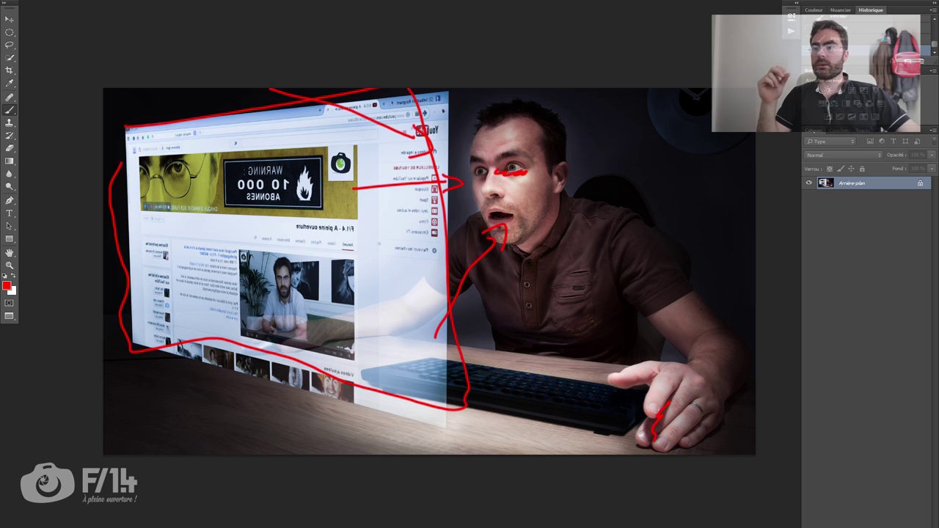
mouse_move(623, 389)
left_mouse_down()
mouse_move(529, 385)
mouse_move(598, 400)
left_mouse_up()
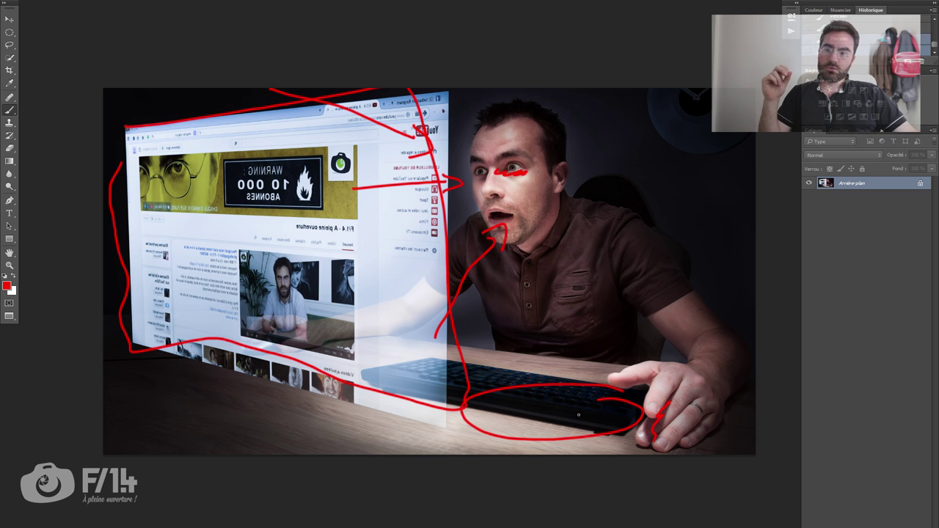
Outline the man's head in red and mark the area behind his neck, his forearm and the wall clock
mouse_move(551, 144)
left_mouse_down()
mouse_move(571, 159)
mouse_move(546, 97)
mouse_move(445, 147)
mouse_move(481, 213)
mouse_move(481, 151)
mouse_move(532, 136)
left_mouse_up()
mouse_move(608, 173)
left_mouse_down()
mouse_move(571, 197)
mouse_move(631, 204)
left_mouse_up()
left_click_drag(445, 297, 481, 316)
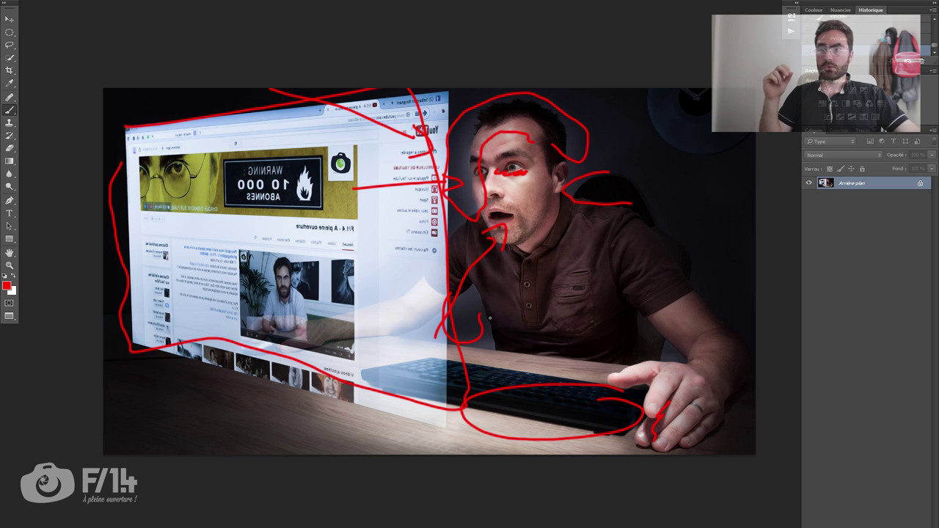
mouse_move(641, 70)
left_mouse_down()
mouse_move(680, 179)
mouse_move(756, 175)
left_mouse_up()
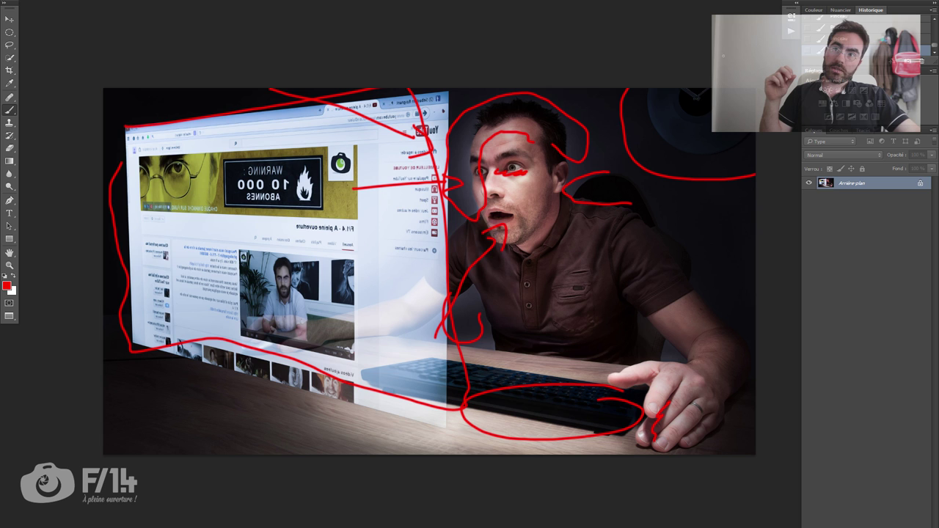
left_click_drag(628, 96, 624, 105)
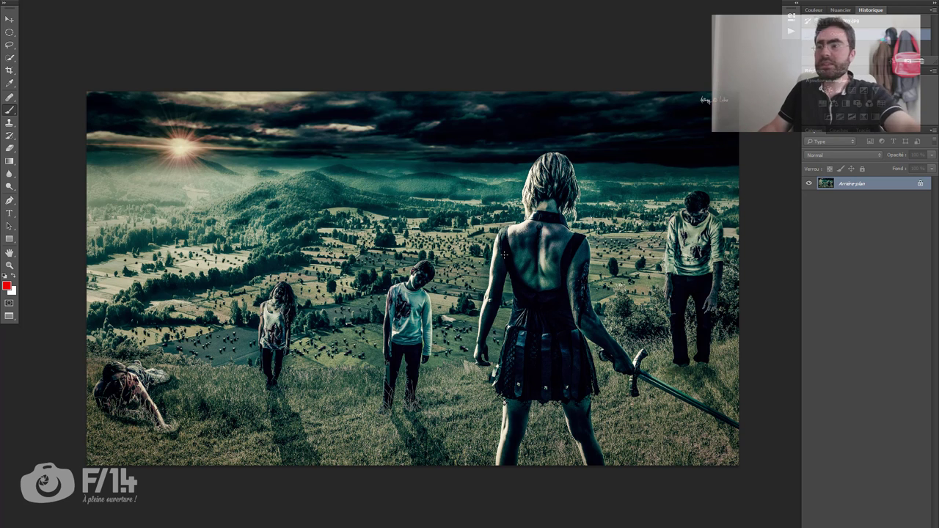
Add a new layer to the zombie photo and circle the legs of the three standing zombies in red
left_click_drag(504, 254, 502, 253)
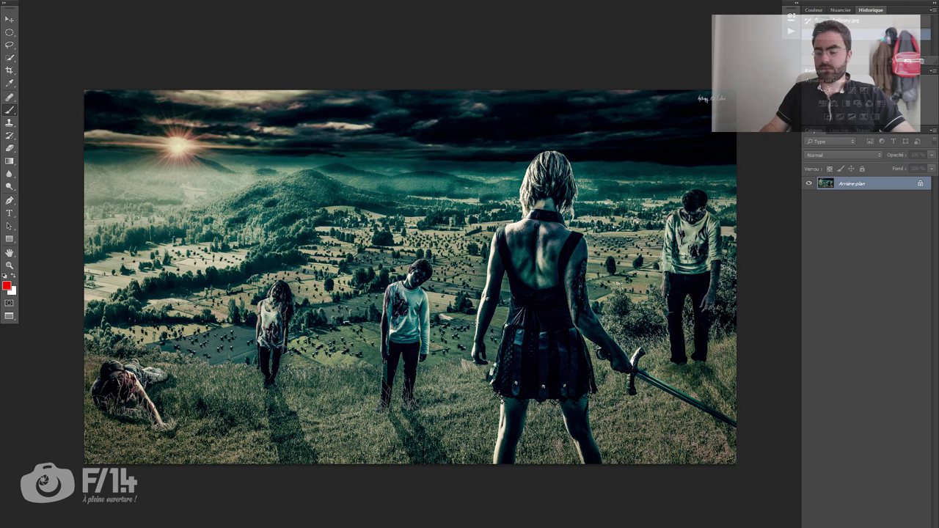
key("ctrl+shift+n")
left_click(578, 146)
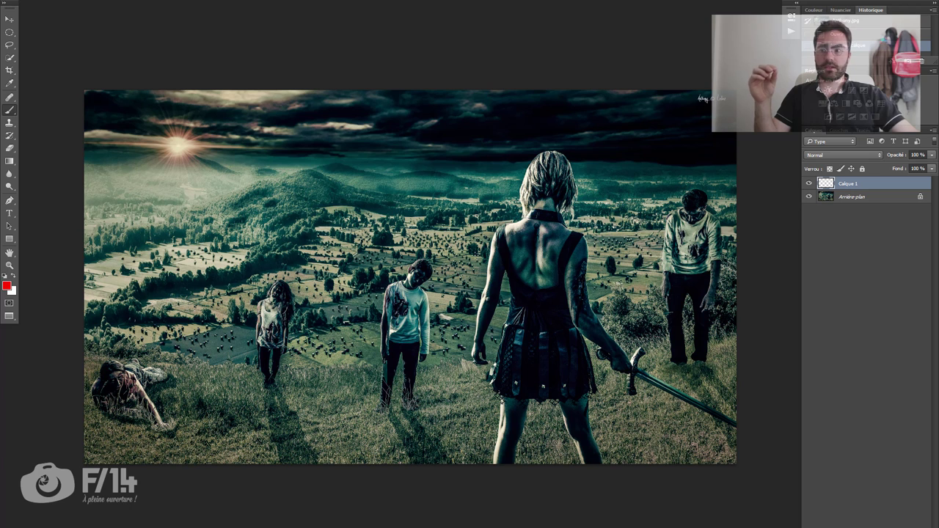
left_click_drag(396, 386, 402, 338)
mouse_move(685, 276)
left_mouse_down()
mouse_move(662, 349)
mouse_move(702, 283)
left_mouse_up()
mouse_move(263, 352)
left_mouse_down()
mouse_move(283, 357)
mouse_move(260, 355)
left_mouse_up()
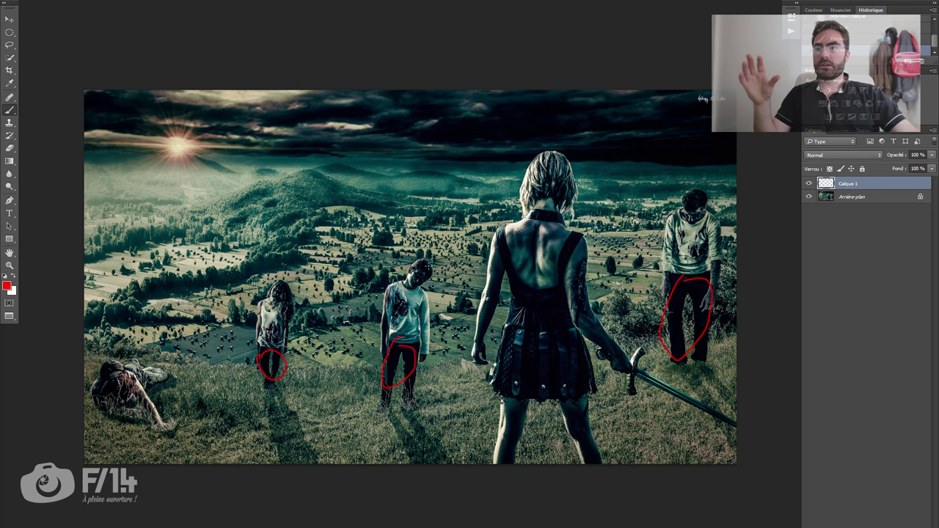
Circle the heads and shoulders of the middle and rightmost zombies in red, and outline the woman's bare back
mouse_move(415, 262)
left_mouse_down()
mouse_move(433, 294)
mouse_move(423, 265)
left_mouse_up()
left_click_drag(704, 206, 686, 198)
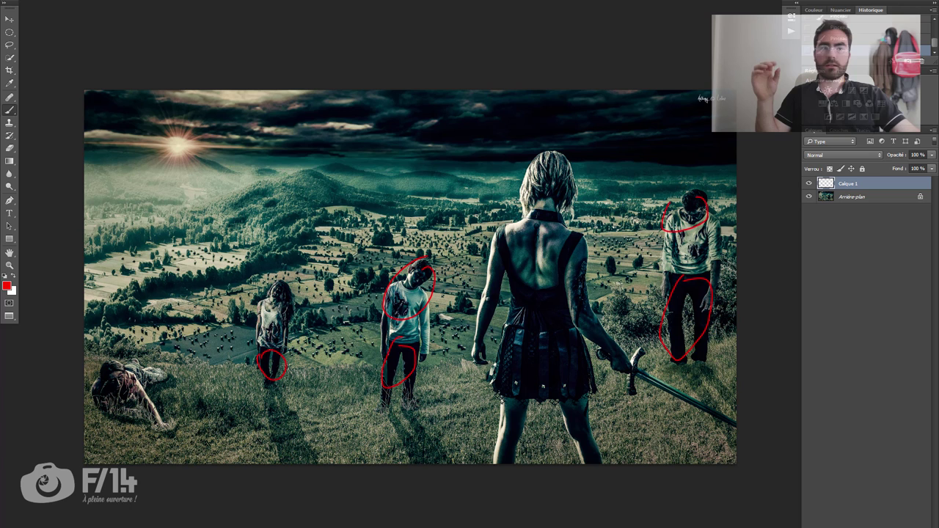
mouse_move(552, 185)
left_mouse_down()
mouse_move(507, 282)
mouse_move(561, 211)
left_mouse_up()
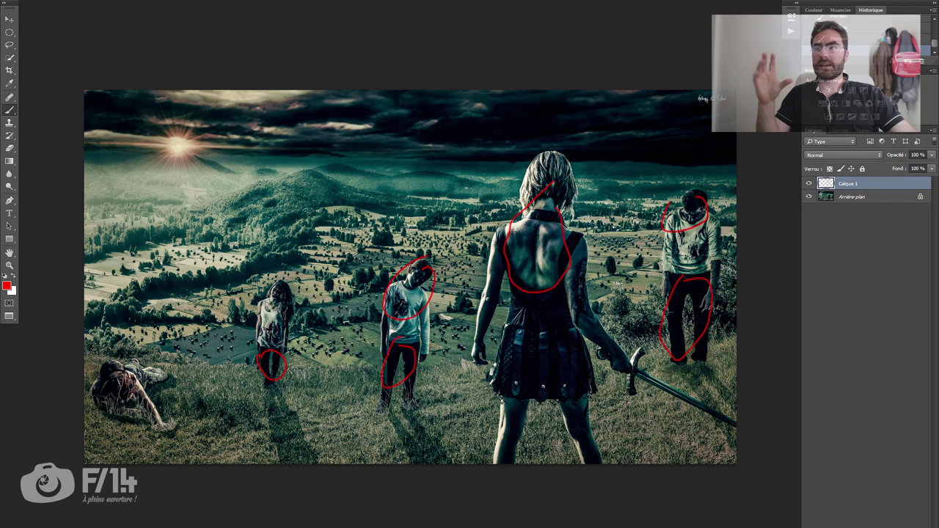
Outline the sky in red, circle the sun and the dark cloud patch, and add squiggles across the clouds
mouse_move(220, 85)
left_mouse_down()
mouse_move(99, 136)
mouse_move(580, 105)
left_mouse_up()
mouse_move(691, 154)
left_mouse_down()
mouse_move(613, 162)
mouse_move(649, 142)
left_mouse_up()
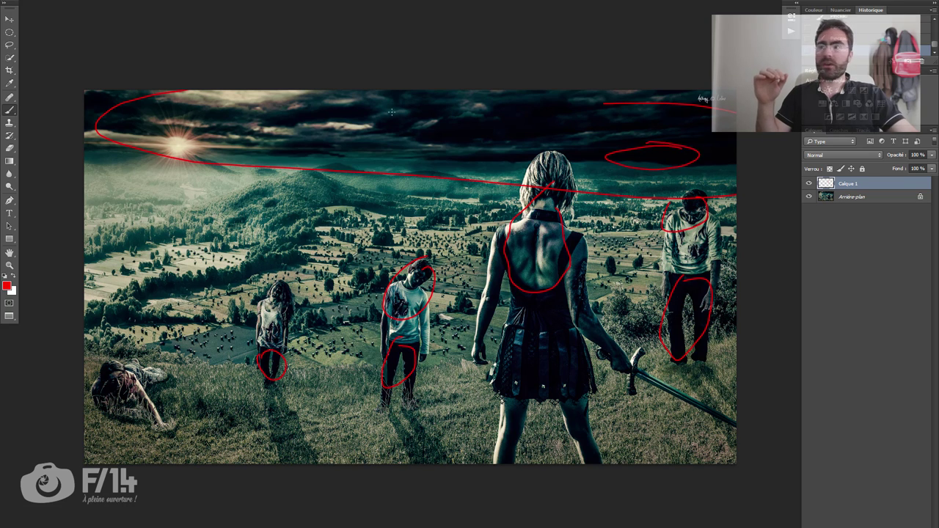
mouse_move(179, 117)
left_mouse_down()
mouse_move(149, 167)
mouse_move(212, 146)
mouse_move(152, 125)
left_mouse_up()
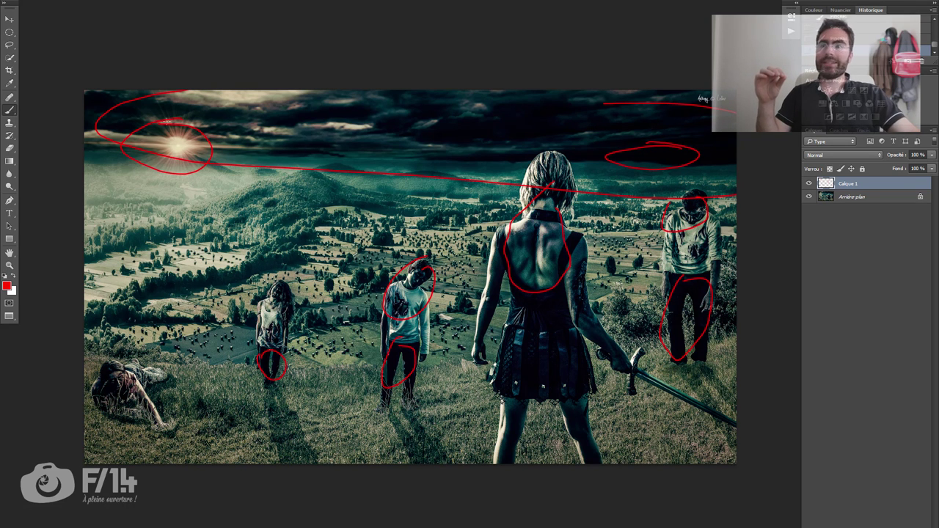
mouse_move(236, 118)
left_mouse_down()
mouse_move(275, 119)
mouse_move(301, 148)
left_mouse_up()
left_click_drag(400, 112, 411, 139)
left_click_drag(476, 119, 508, 138)
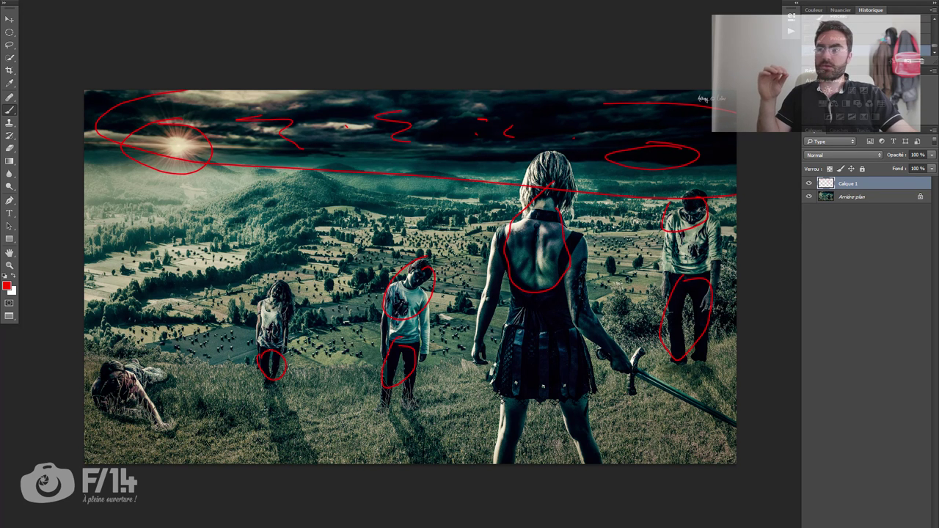
Mark small dark spots in the fields around the middle zombie and behind the woman in red
left_click_drag(343, 355, 354, 346)
left_click_drag(436, 339, 451, 343)
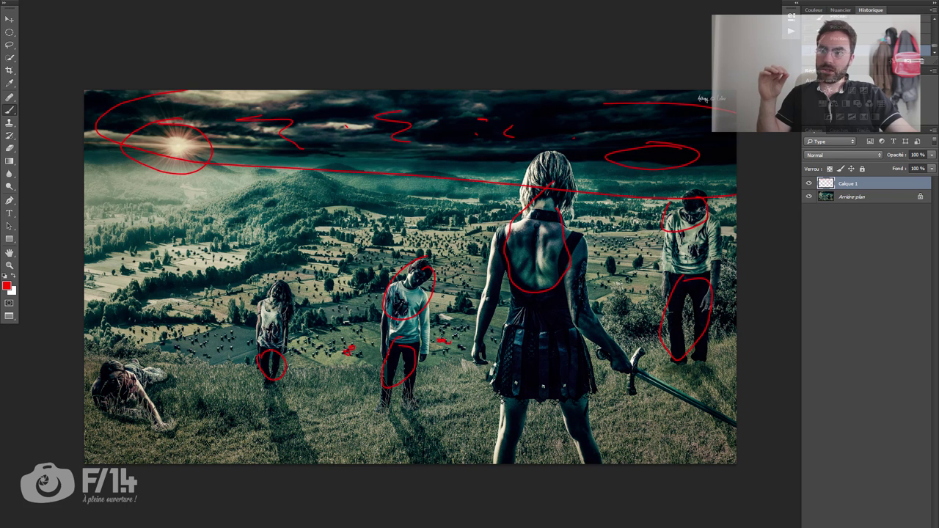
left_click_drag(612, 246, 620, 243)
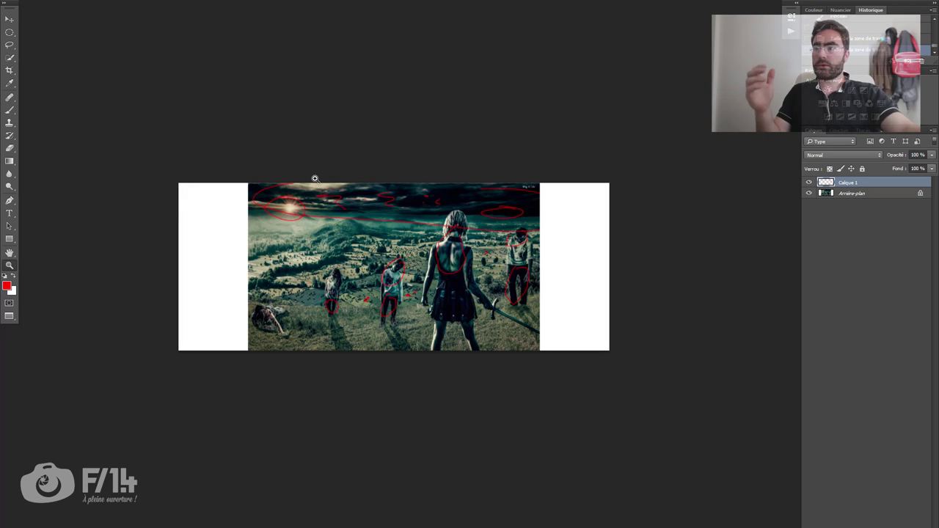
On the widened canvas, mark the photo's right edge, the crawling zombie's side and the sword tip with red loops
key("b")
mouse_move(535, 301)
left_mouse_down()
mouse_move(547, 273)
mouse_move(540, 240)
left_mouse_up()
left_click_drag(248, 291, 258, 322)
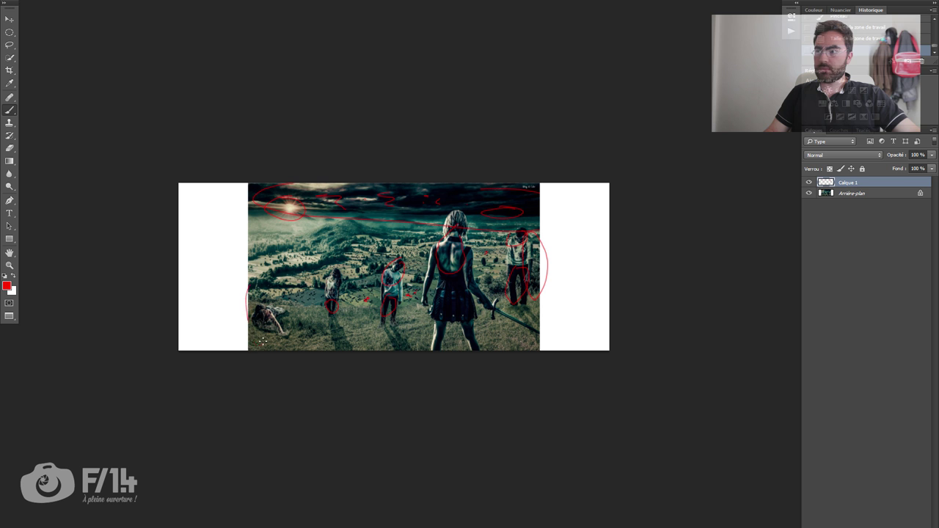
key("z")
left_click(455, 308)
key("b")
left_click_drag(580, 338, 512, 354)
Draw vertical red lines down the white margins on both sides of the zombie photo
key("z")
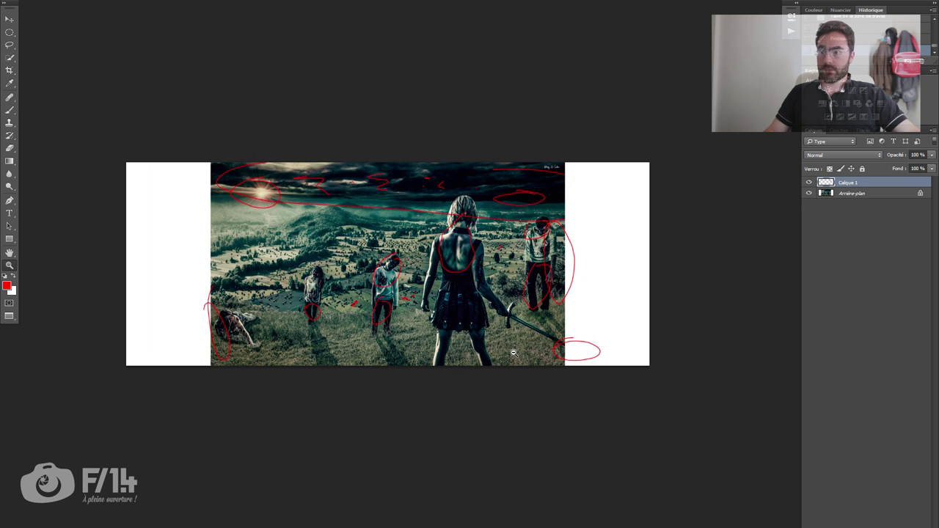
key("b")
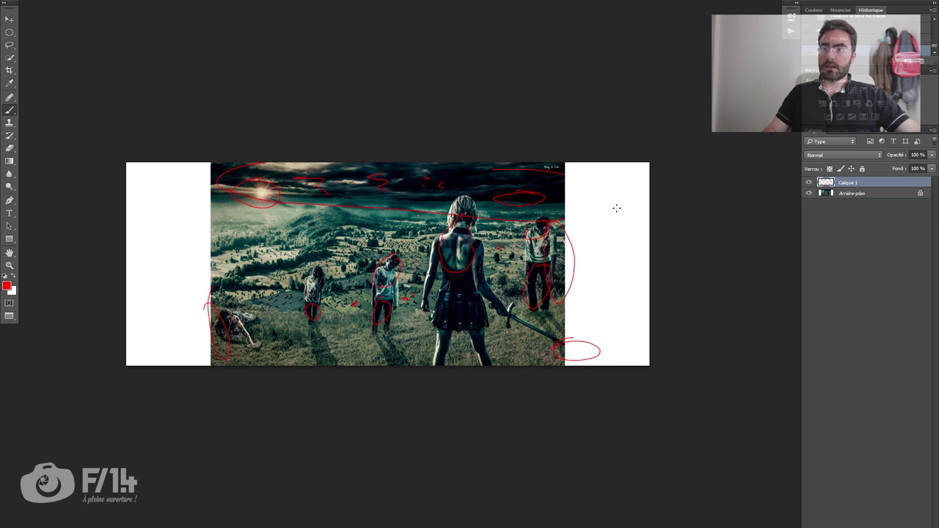
mouse_move(612, 164)
left_mouse_down()
mouse_move(620, 356)
mouse_move(607, 281)
mouse_move(609, 166)
mouse_move(620, 364)
left_mouse_up()
mouse_move(173, 157)
left_mouse_down()
mouse_move(206, 403)
mouse_move(173, 189)
mouse_move(176, 358)
mouse_move(168, 332)
left_mouse_up()
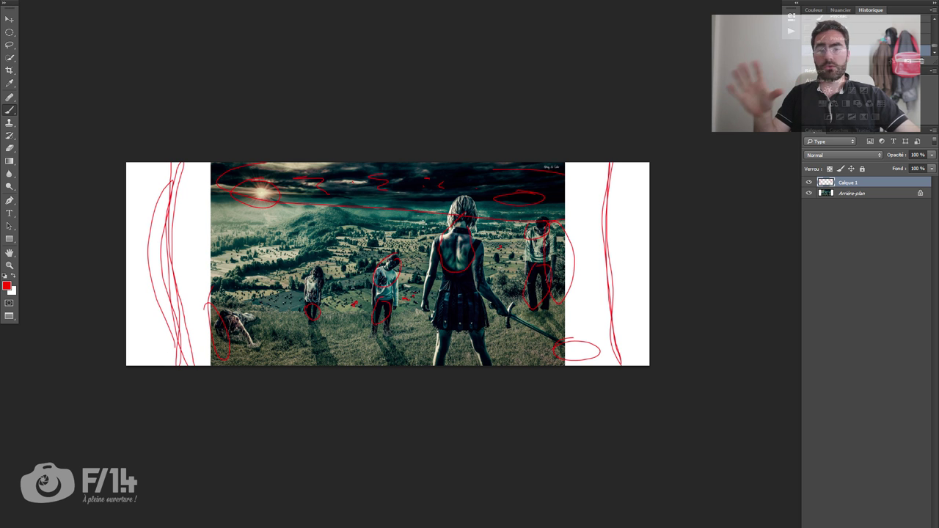
Examine the two central zombies and their feet in the grass up close, and return to the whole picture
key("ctrl+space")
left_click_drag(333, 318, 403, 325)
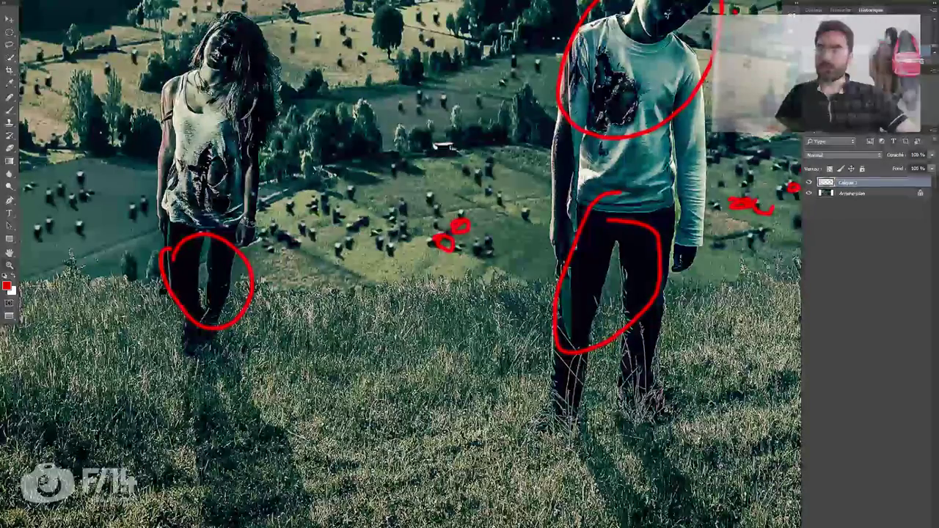
left_click_drag(400, 292, 338, 292)
mouse_move(442, 278)
left_mouse_down()
mouse_move(366, 284)
mouse_move(403, 281)
left_mouse_up()
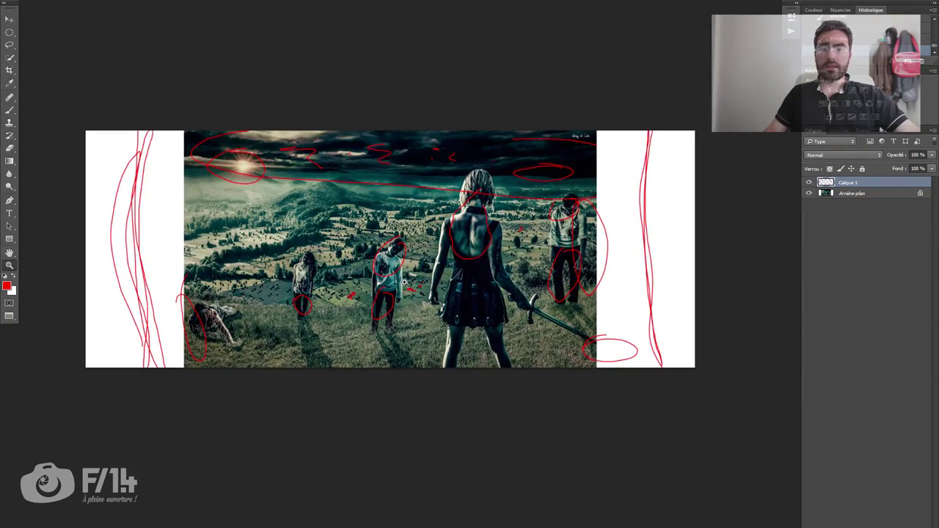